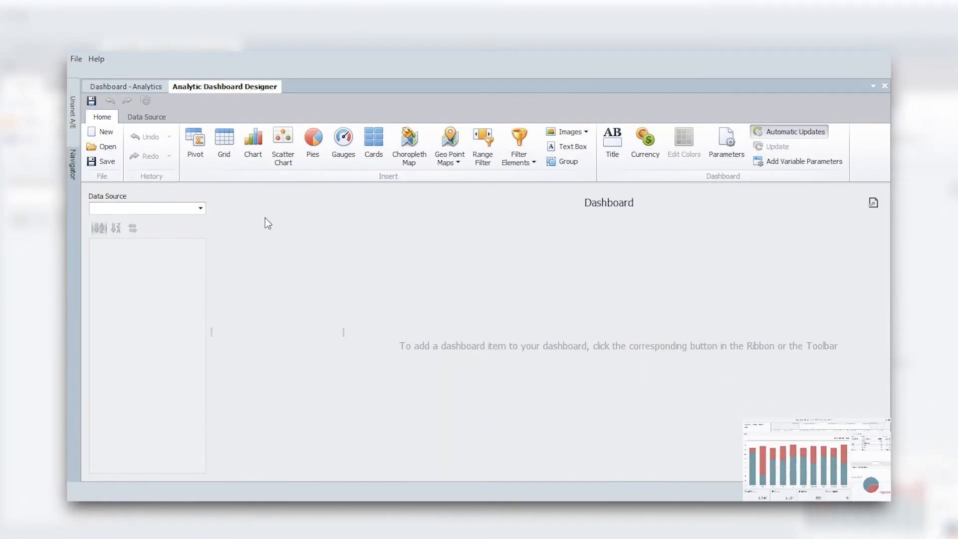
Create a new dashboard and add the Employee Stats by Month analytic model to it
left_click(103, 131)
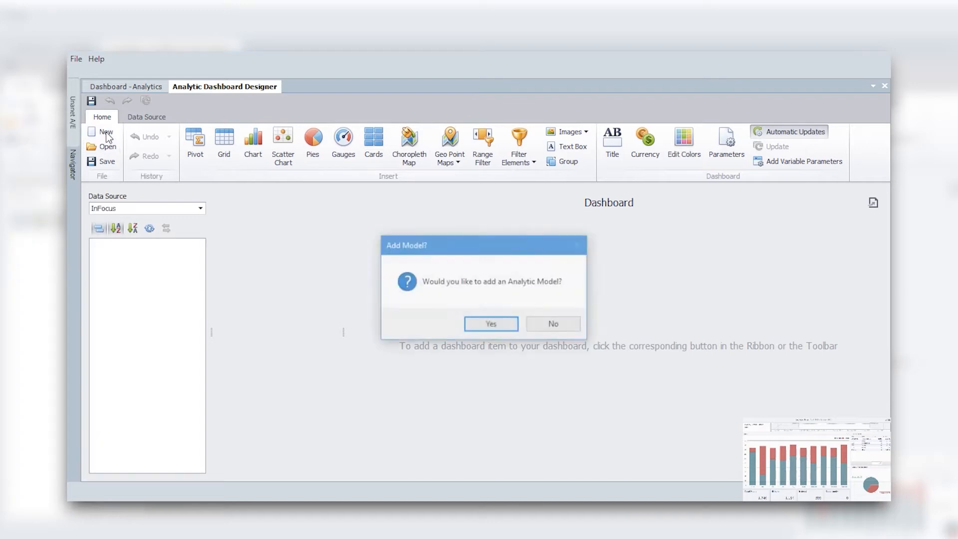
left_click(473, 324)
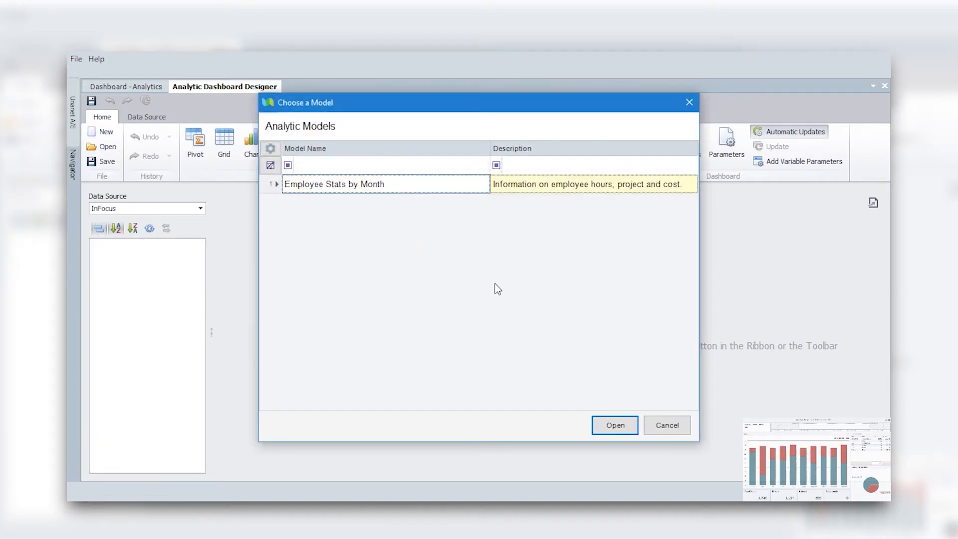
left_click(602, 423)
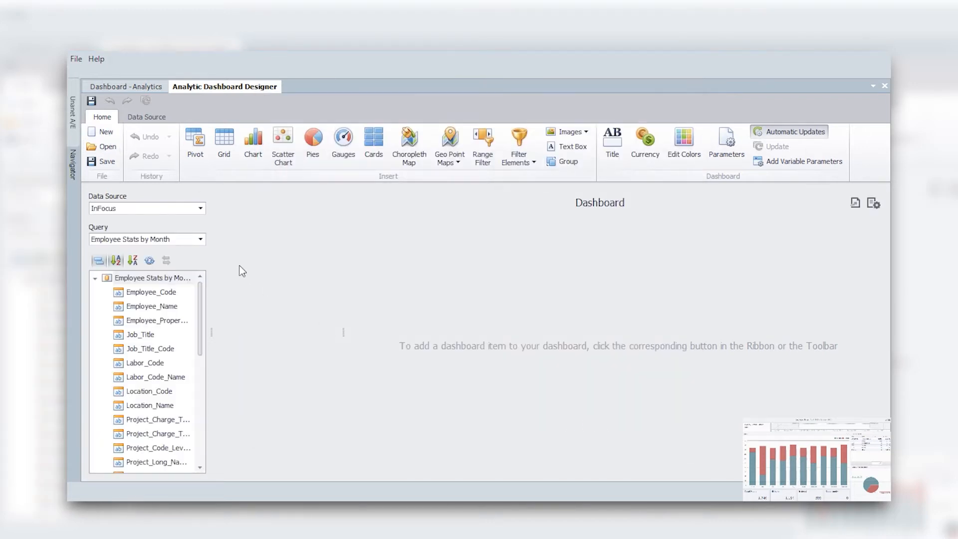
Rebuild the result schema of the Employee Stats by Month query and look through its available fields
left_click(150, 260)
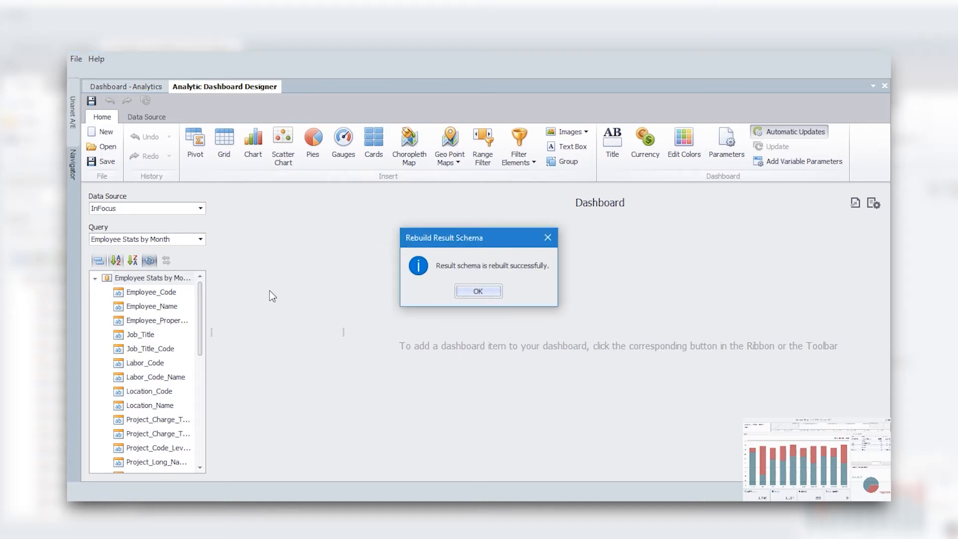
left_click(478, 292)
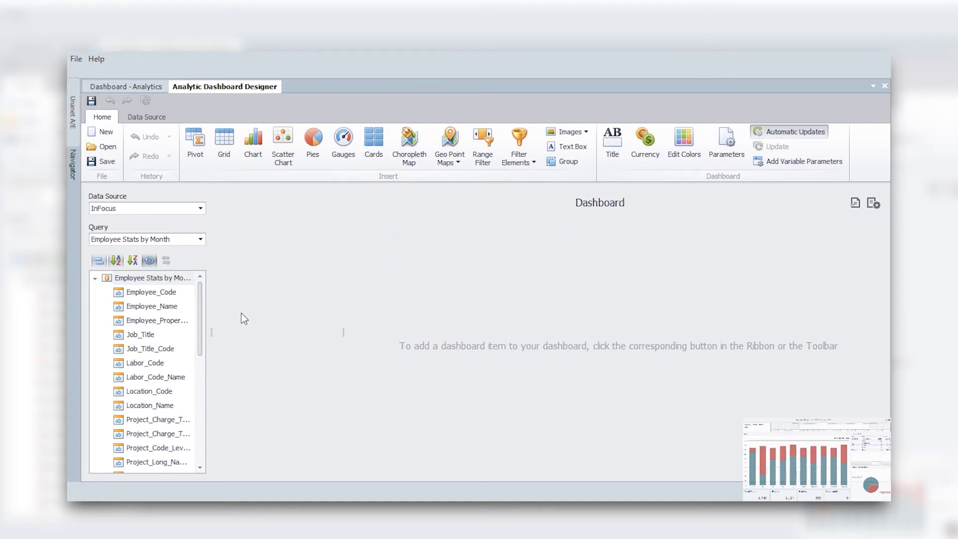
scroll(202, 349, "down", 3)
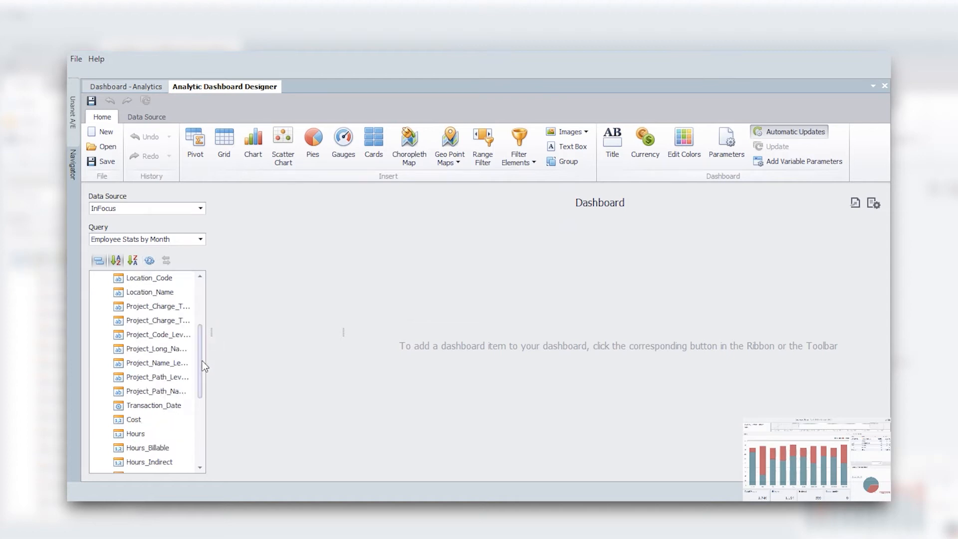
scroll(200, 361, "up", 3)
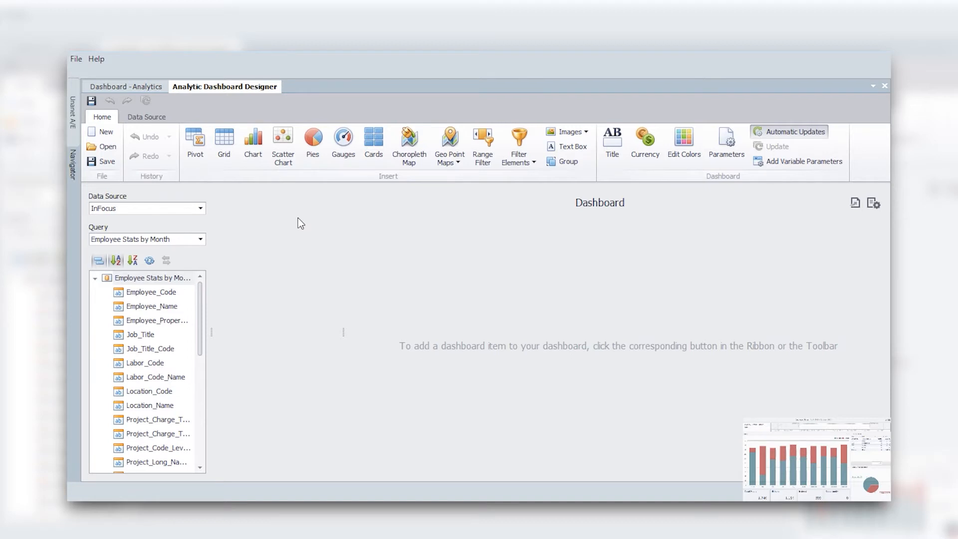
Insert a chart with Hours as the value and Transaction_Date grouped by Month as the argument
left_click(253, 142)
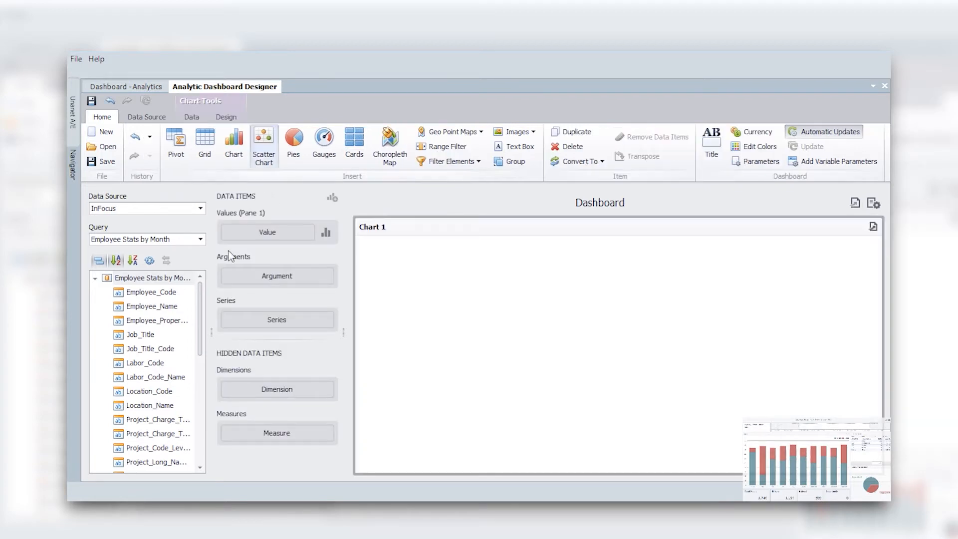
scroll(200, 305, "down", 3)
left_click_drag(141, 420, 263, 231)
left_click_drag(165, 394, 271, 302)
left_click(316, 304)
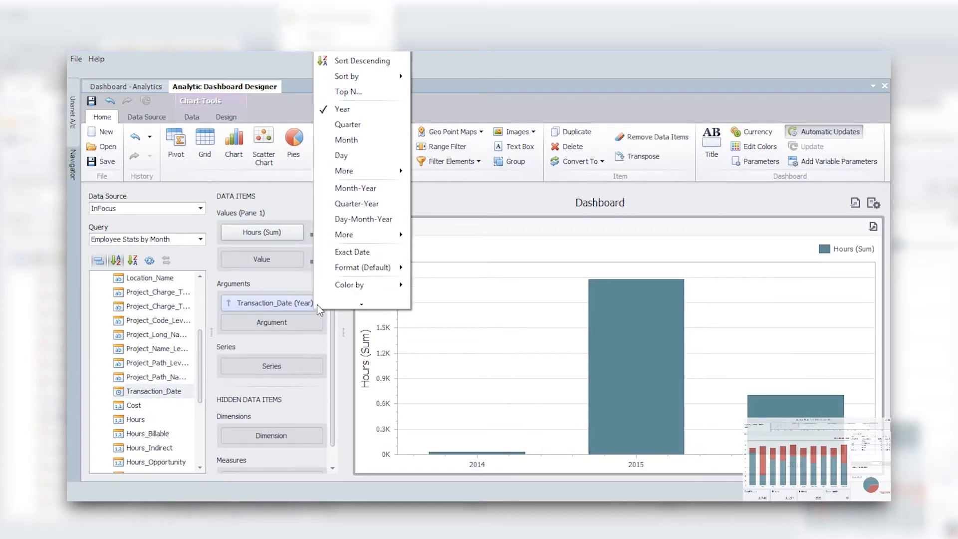
left_click(363, 126)
Add Project_Charge_Type as the chart's series and change the Hours series type to stacked bars
left_click_drag(181, 293, 236, 370)
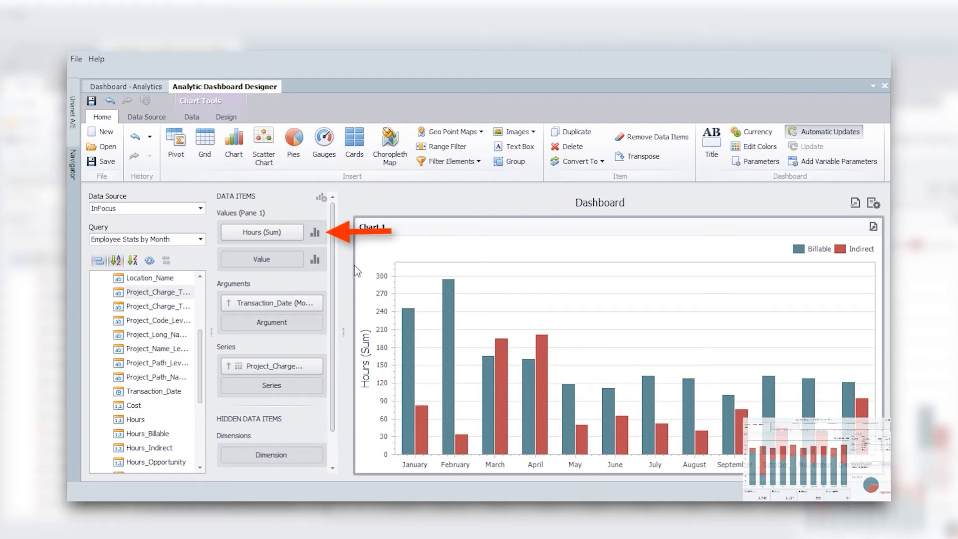
left_click(313, 233)
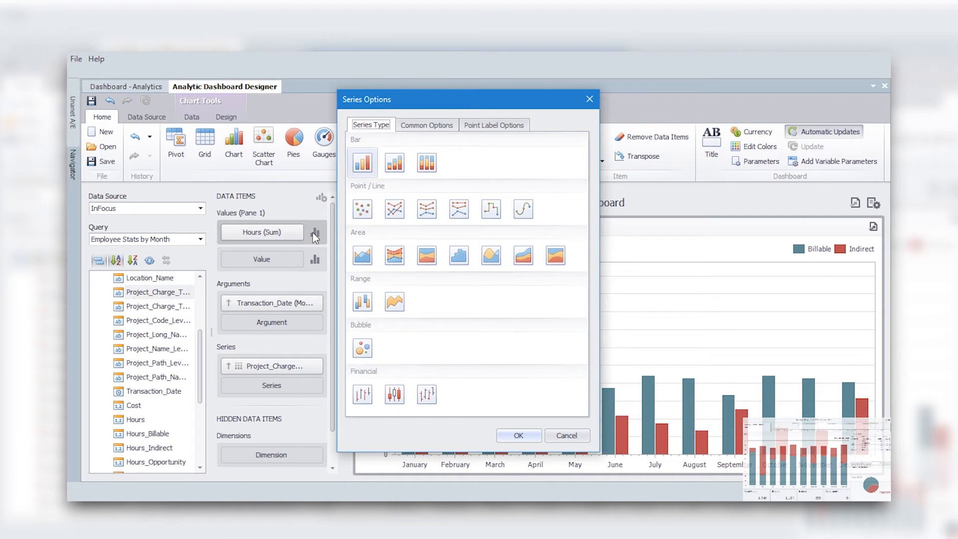
left_click(395, 169)
left_click(518, 436)
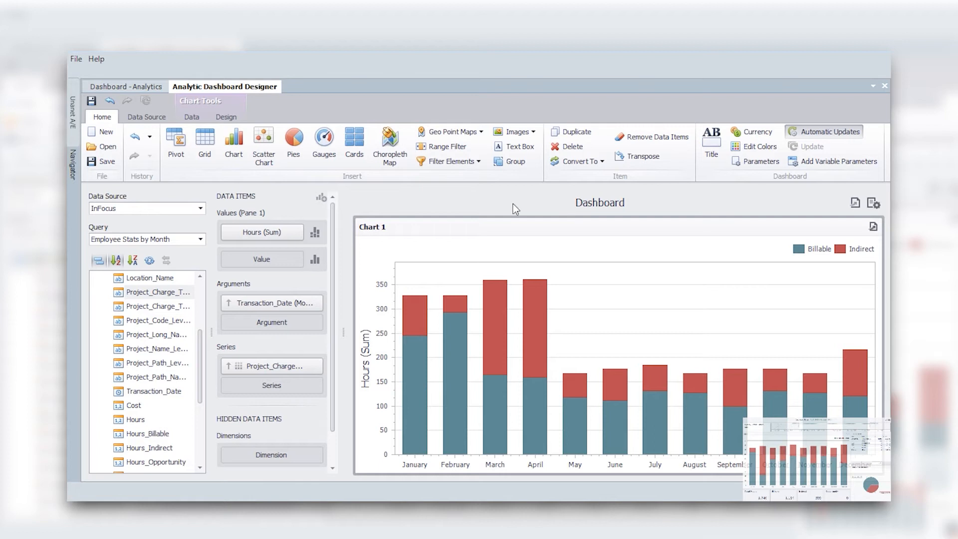
Insert a grid with Project_Path_Level_1 and Project_Name_Level_1 as its columns
left_click(209, 144)
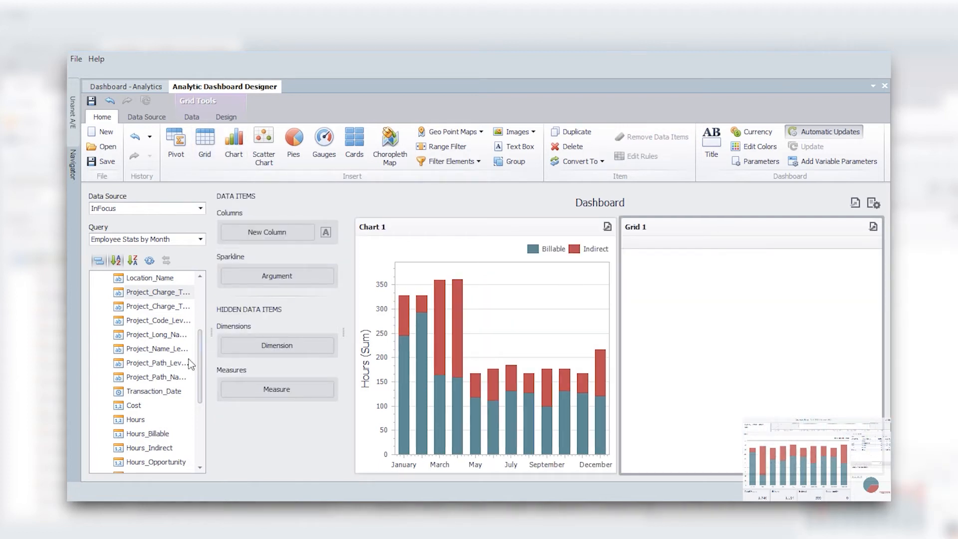
left_click_drag(158, 366, 259, 239)
left_click_drag(165, 352, 253, 262)
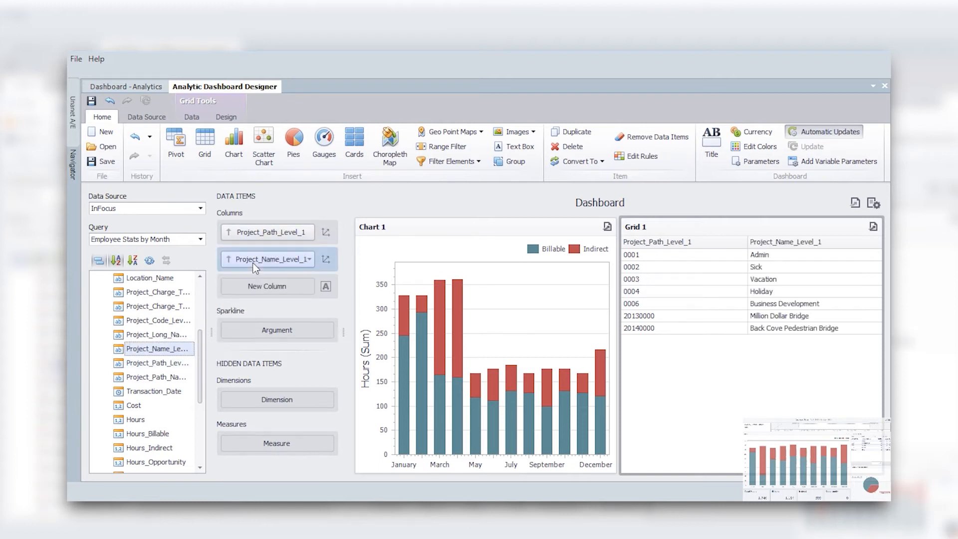
Add Hours as the grid's third column and set its numeric format type to Number
left_click_drag(146, 419, 271, 290)
left_click(297, 287)
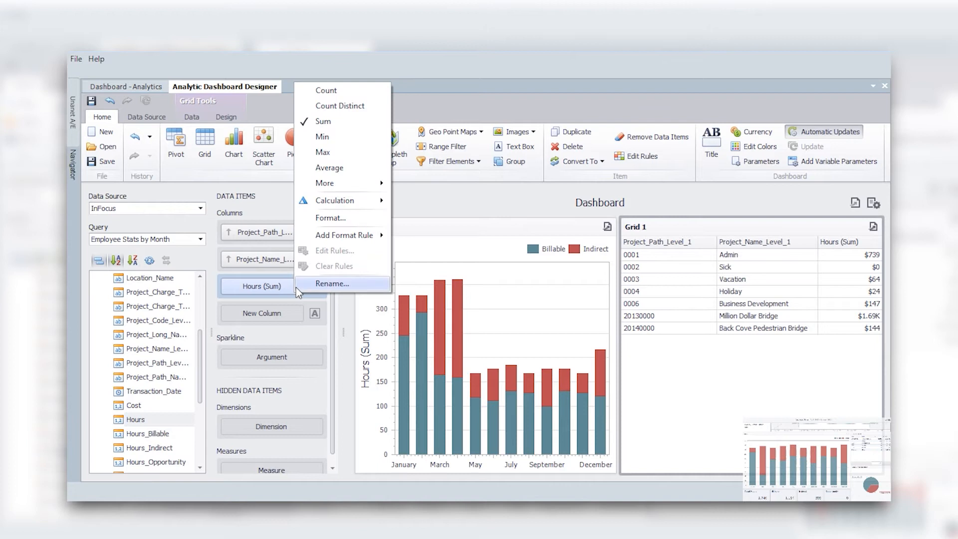
left_click(347, 221)
left_click(477, 199)
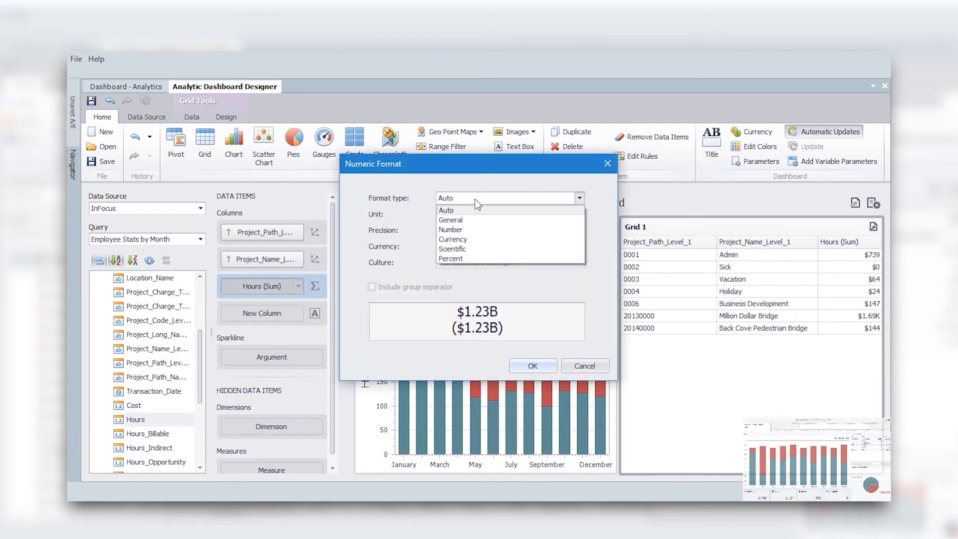
left_click(466, 226)
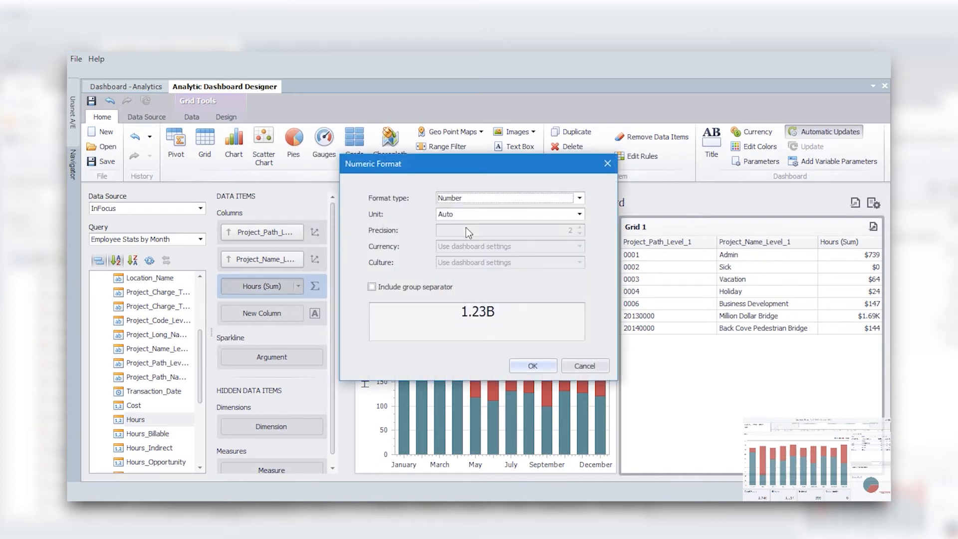
left_click(529, 366)
Add a second Hours column calculated as Percent of Total, and place Project_Charge_Type among the grid's hidden measures
left_click_drag(136, 415, 254, 319)
left_click(296, 312)
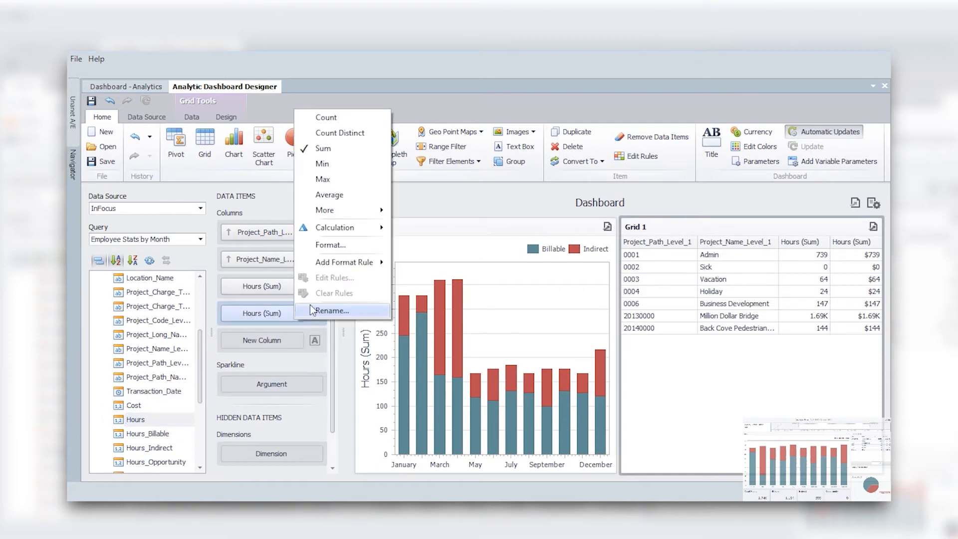
mouse_move(340, 229)
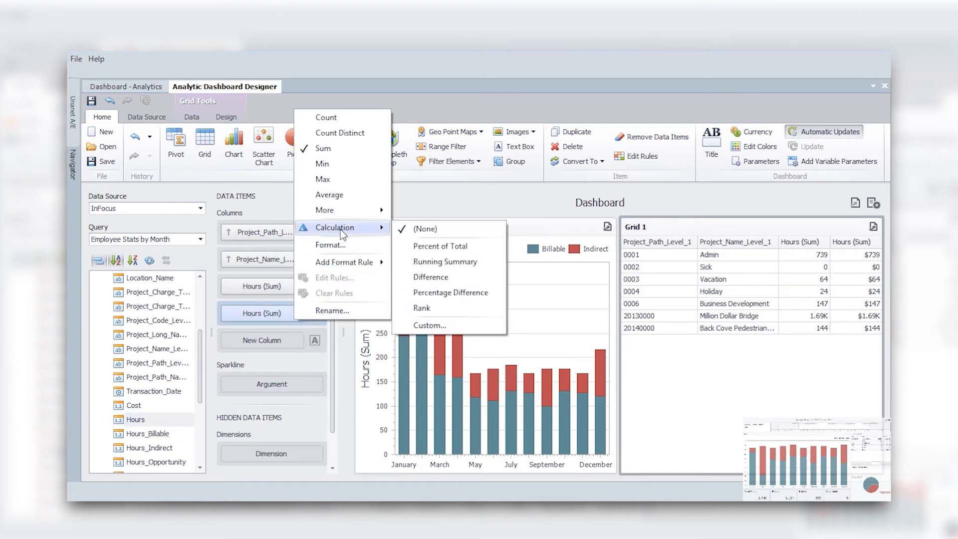
left_click(415, 244)
left_click_drag(149, 292, 278, 458)
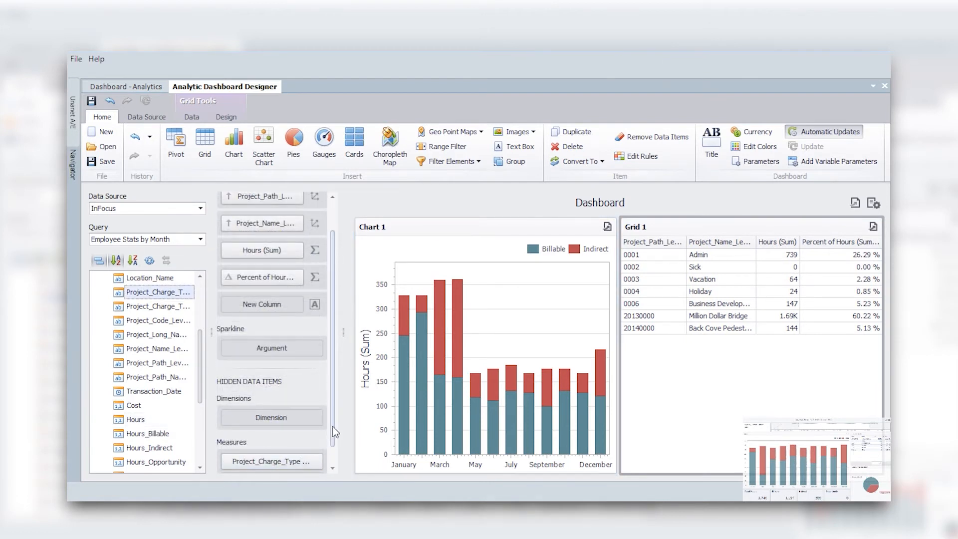
Limit the Project_Path_Level_1 column to the top 5 values by Hours (Sum), with the "Others" value shown
scroll(332, 426, "up", 2)
left_click(298, 227)
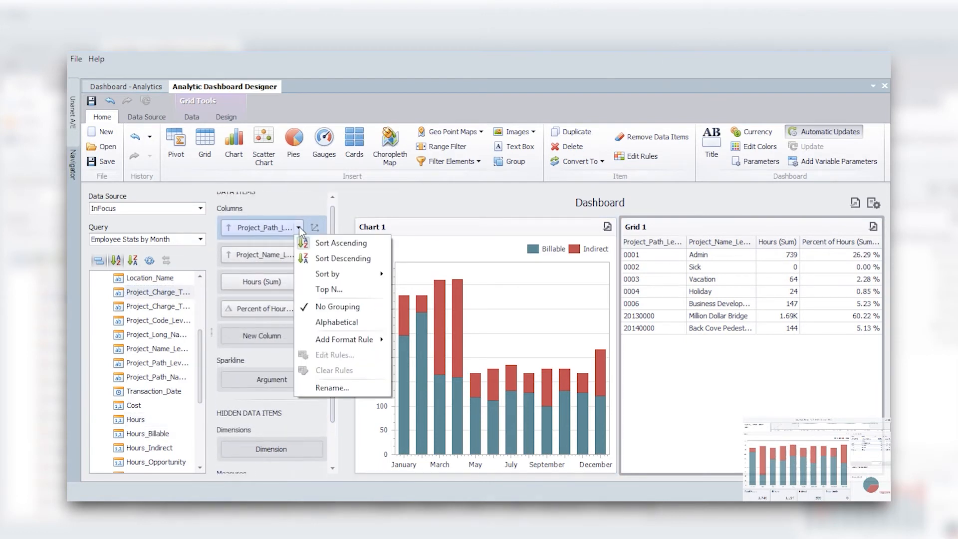
left_click(310, 288)
left_click(398, 222)
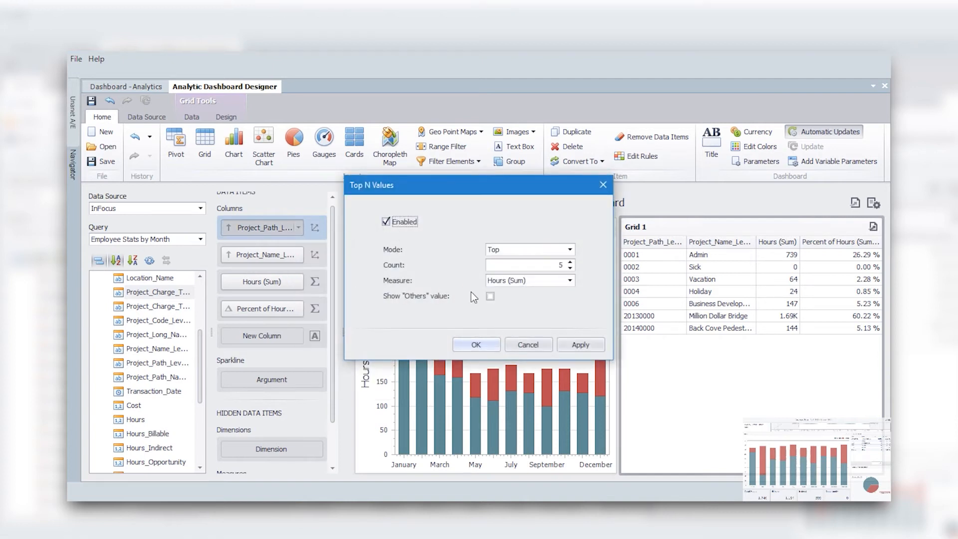
left_click(477, 344)
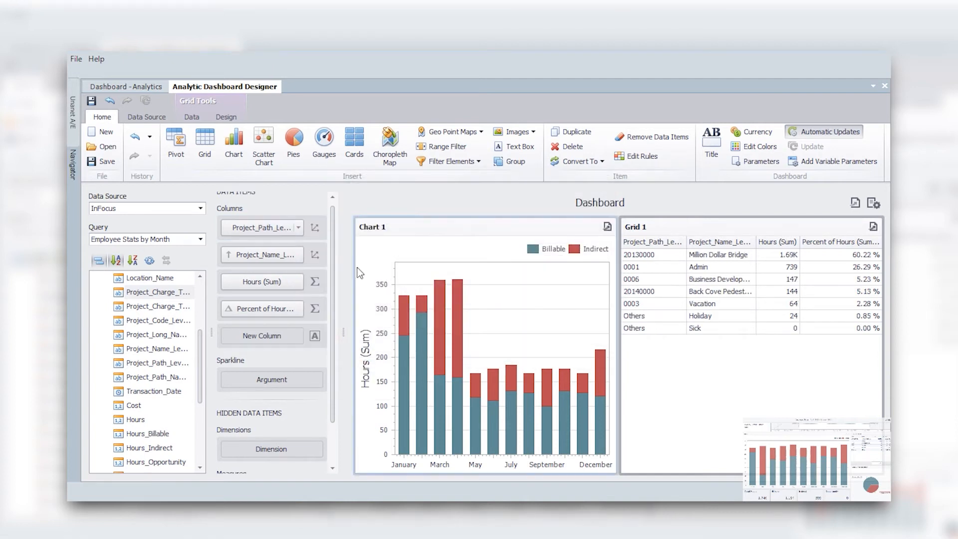
Limit the Project_Name_Level_1 column to the top 5 values by Hours (Sum), with the "Others" value shown
left_click(298, 255)
left_click(312, 316)
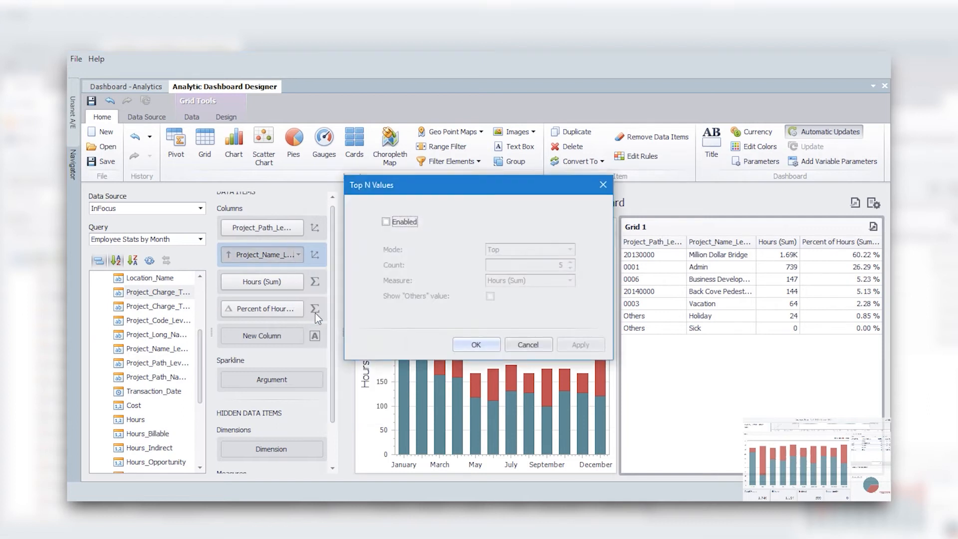
left_click(386, 222)
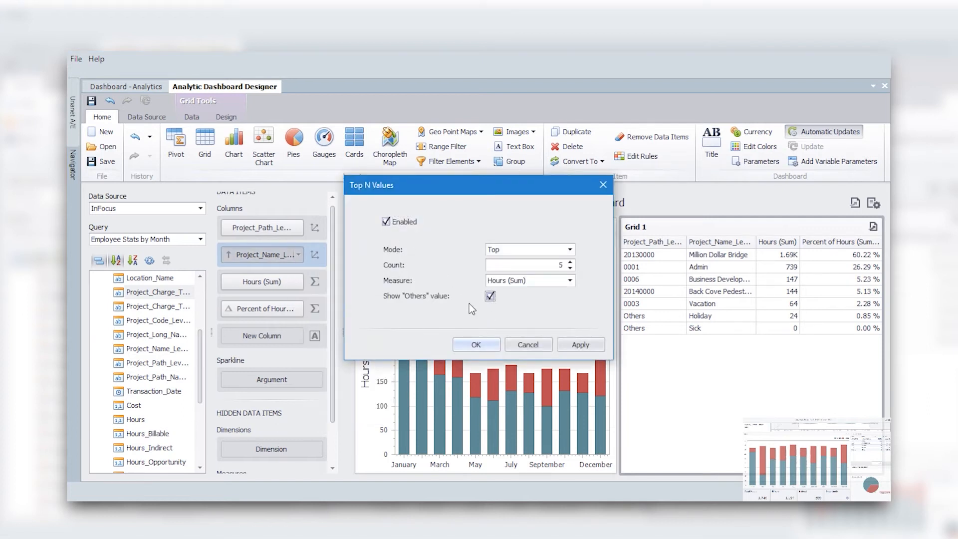
left_click(475, 344)
Set the summary type of the hidden Project_Charge_Type measure to Max
left_click_drag(332, 316, 336, 372)
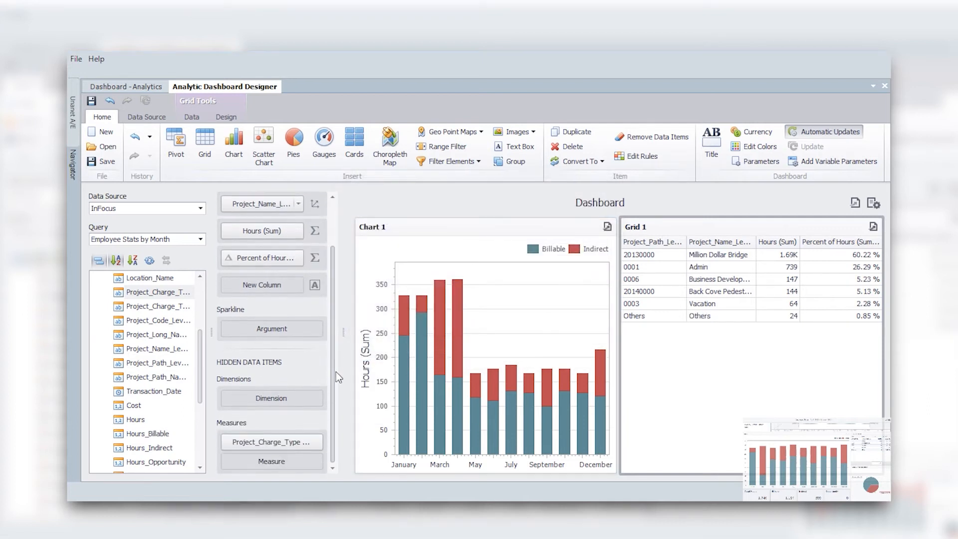
left_click(318, 437)
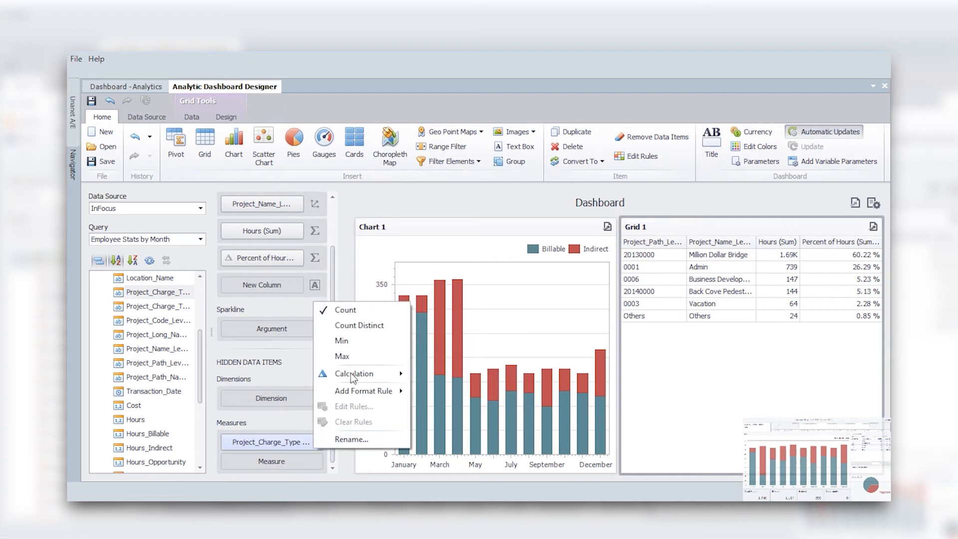
left_click(352, 357)
Add an expression format rule that makes the whole row bold where Project_Charge_Type (Max) equals Billable
left_click(318, 440)
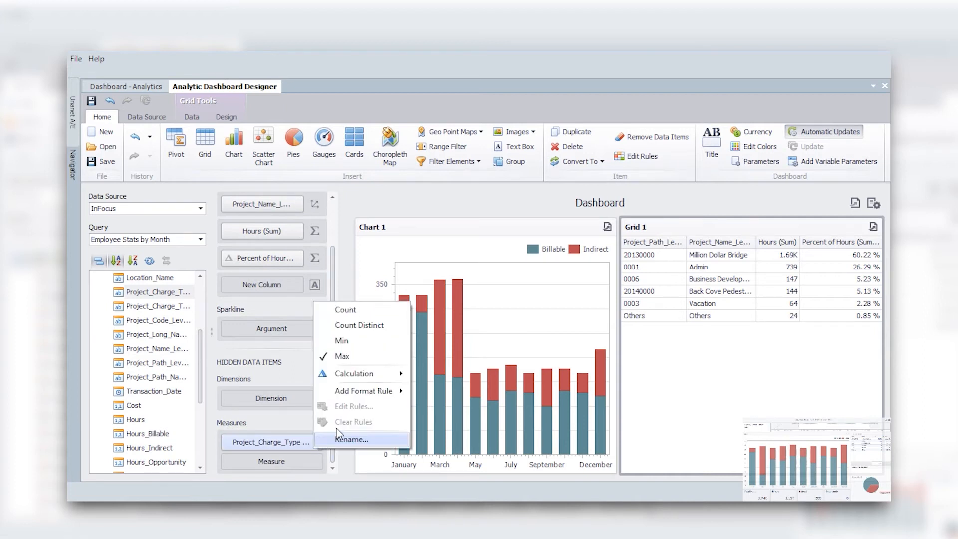
mouse_move(389, 391)
left_click(433, 408)
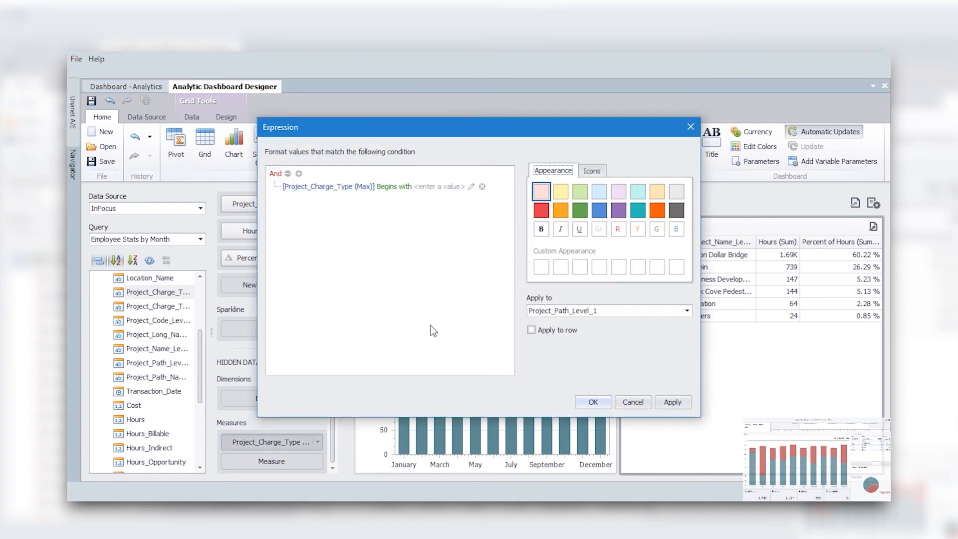
left_click(392, 189)
left_click(399, 199)
left_click(425, 187)
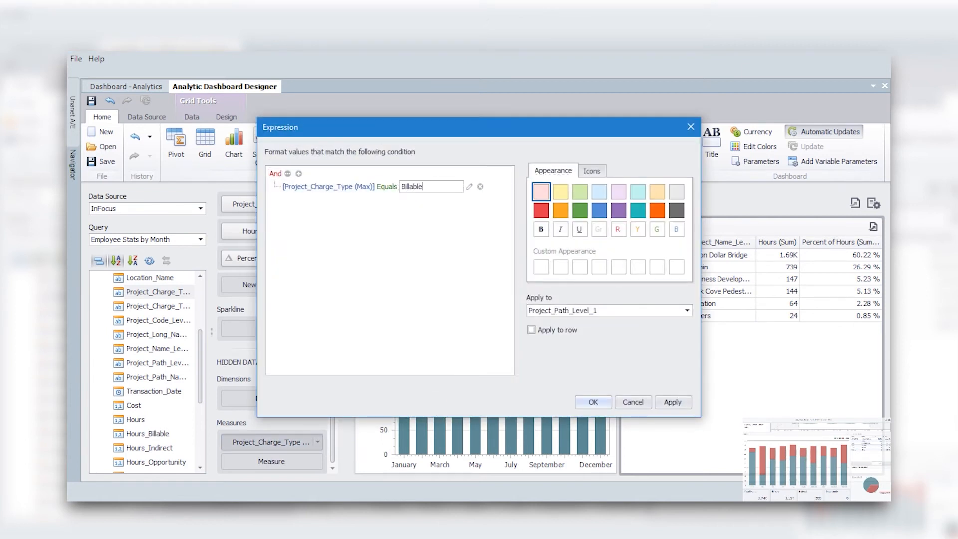
left_click(541, 229)
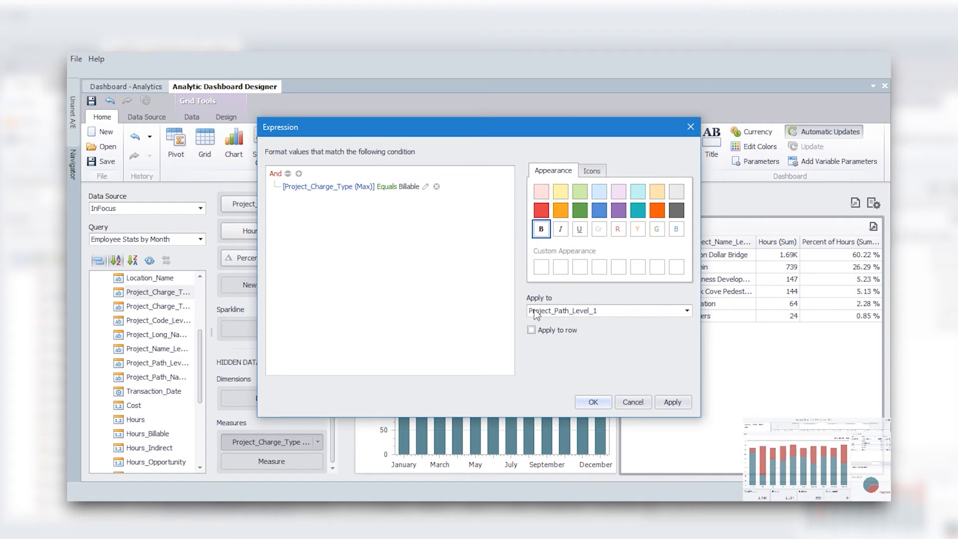
left_click(668, 401)
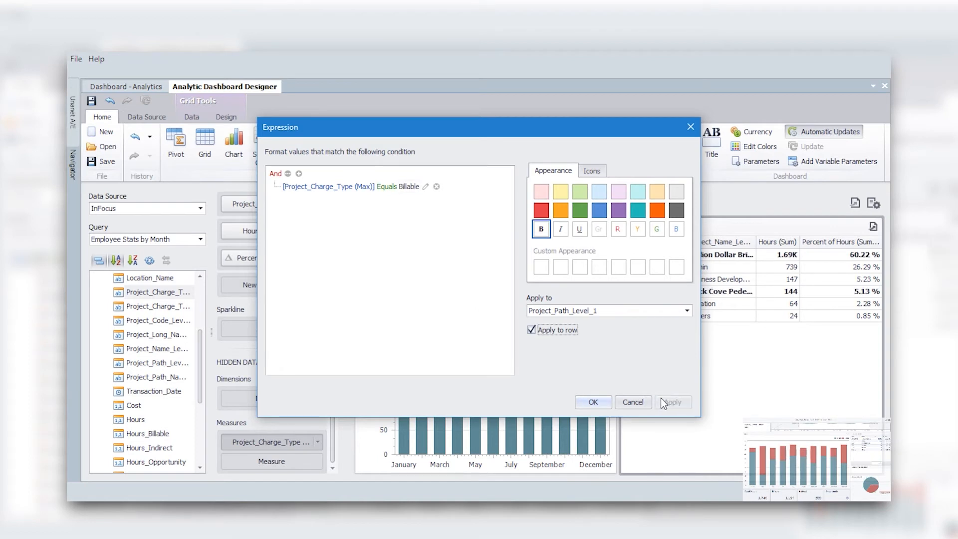
left_click(593, 401)
Add an Auto total to the grid's Hours (Sum) column
right_click(772, 242)
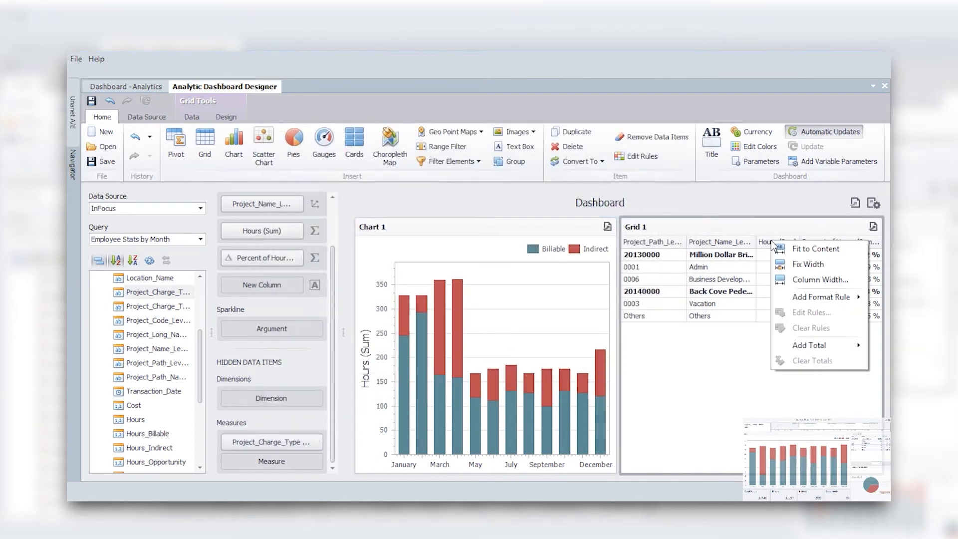
mouse_move(812, 344)
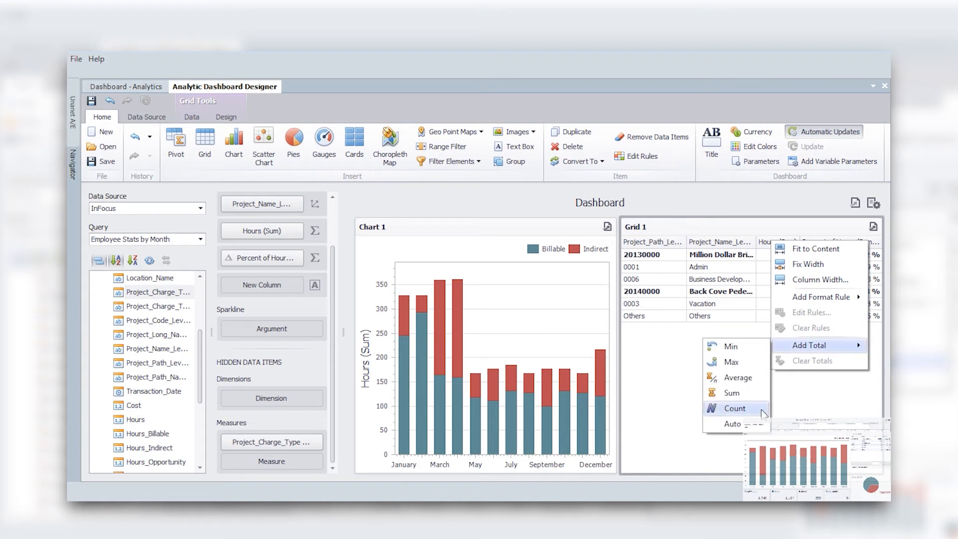
left_click(755, 424)
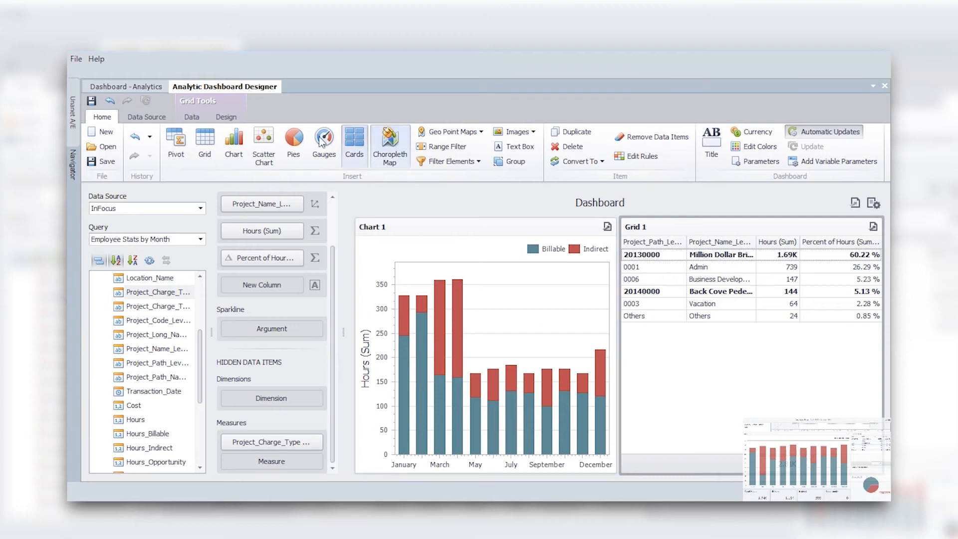
Add a pie chart of Hours (Sum) by Project_Charge_Type and place it below Grid 1
left_click(295, 143)
mouse_move(135, 419)
left_mouse_down()
mouse_move(267, 298)
mouse_move(280, 237)
left_mouse_up()
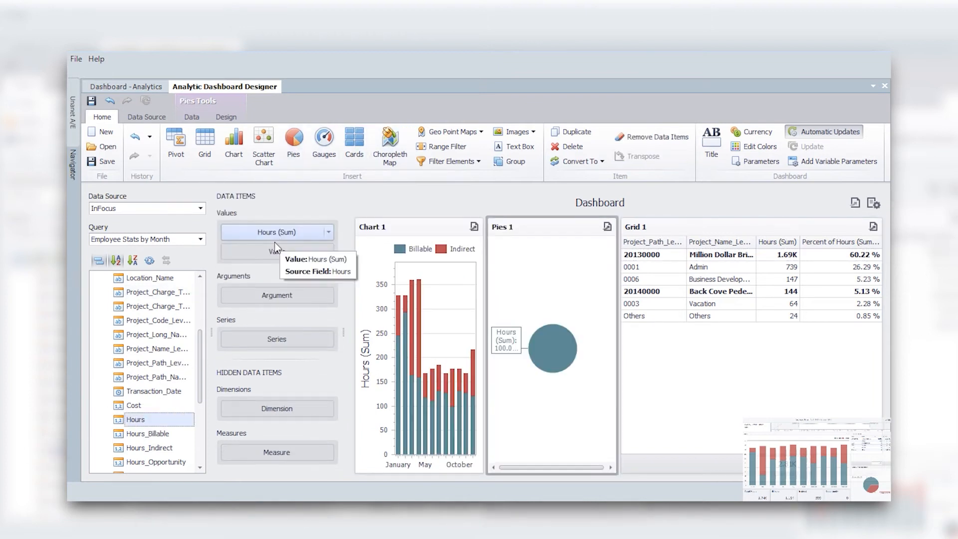
left_click_drag(150, 291, 271, 300)
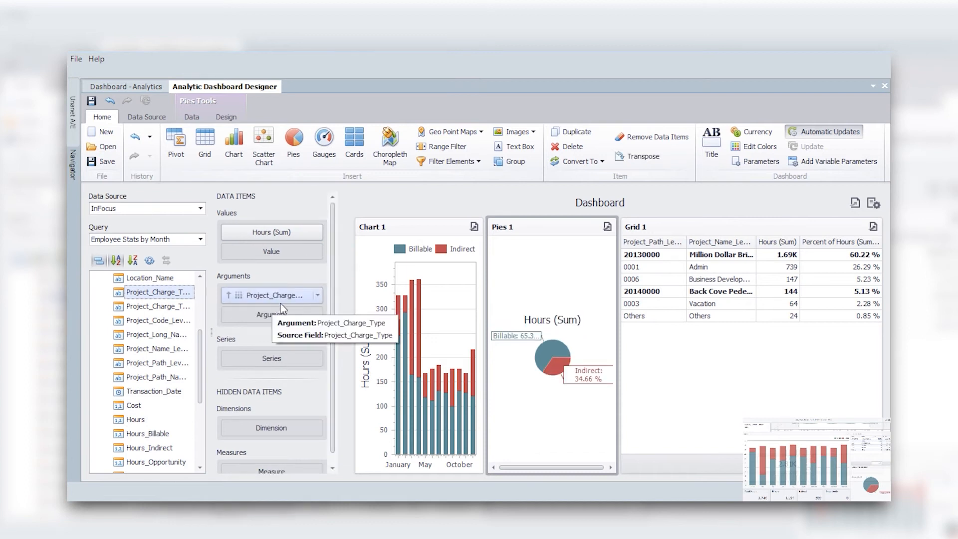
left_click_drag(502, 230, 647, 439)
left_click_drag(657, 345, 656, 321)
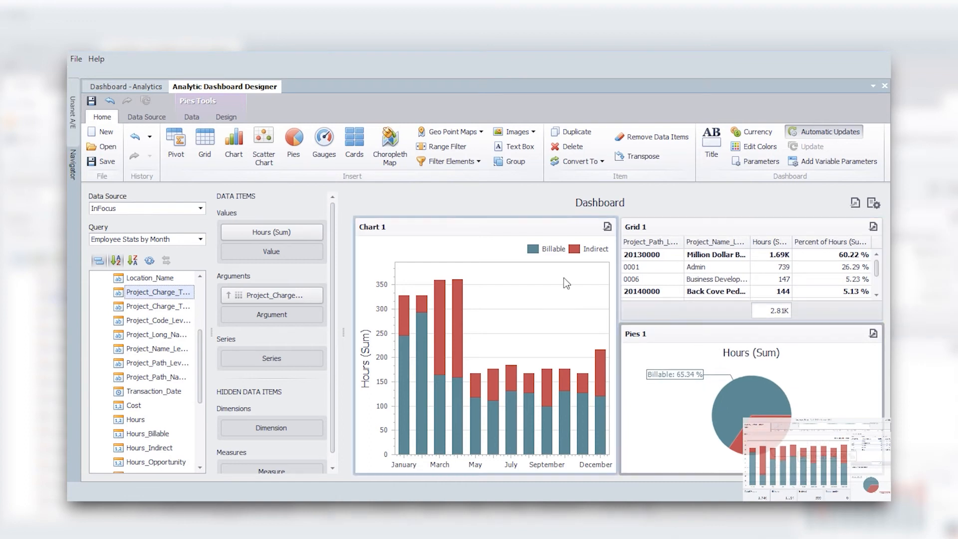
Add a cards item showing the Hours, Hours_Billable, Hours_Indirect and Hours_Opportunity fields as separate cards
left_click(355, 140)
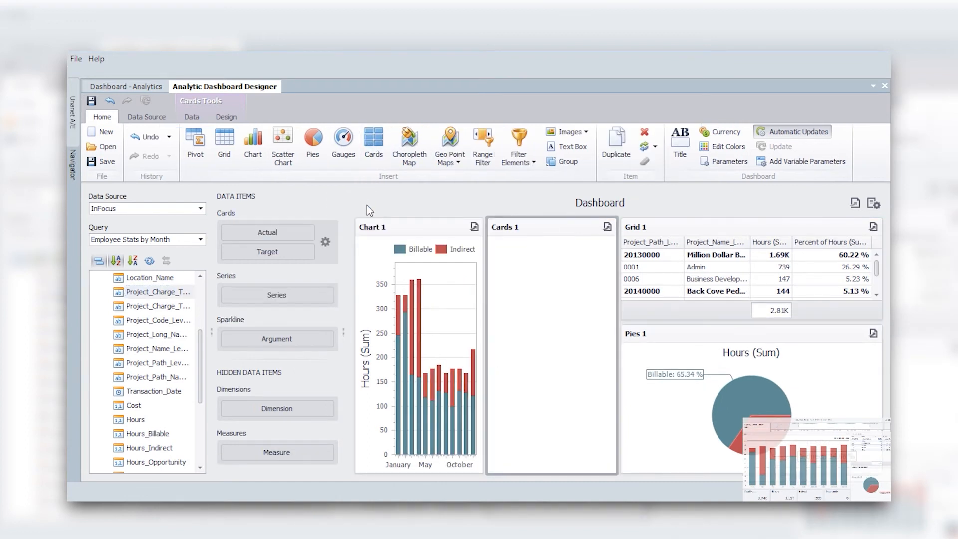
left_click_drag(137, 420, 256, 233)
left_click_drag(157, 433, 265, 281)
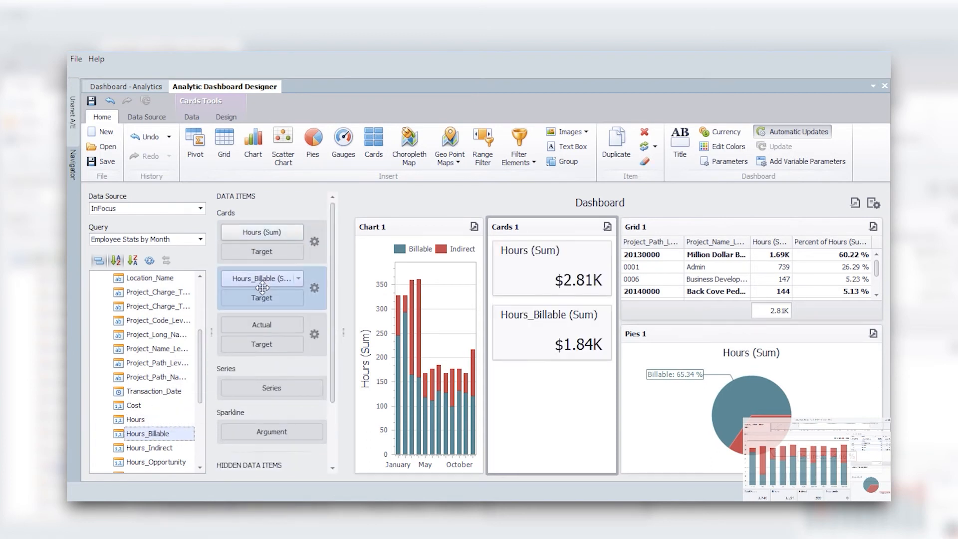
left_click_drag(153, 448, 259, 325)
left_click_drag(151, 468, 249, 370)
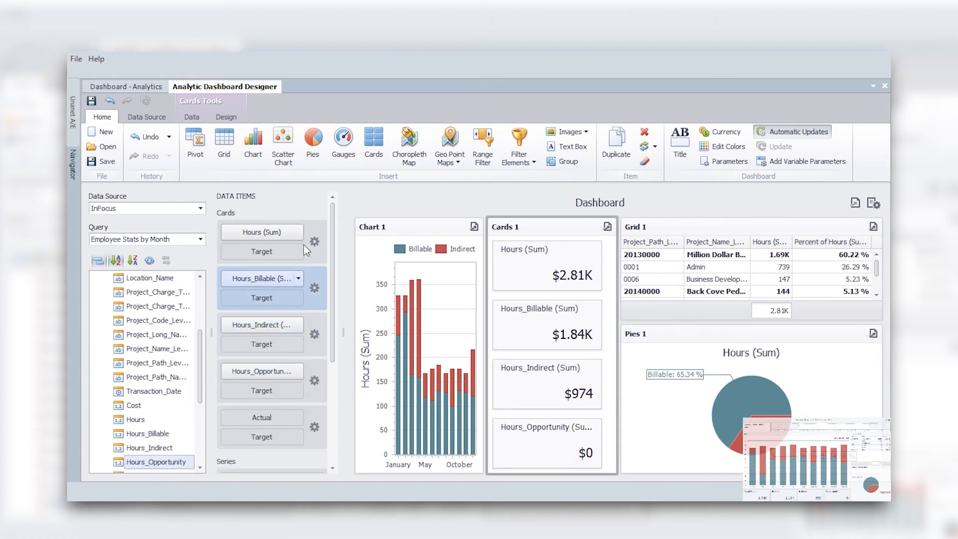
Arrange the cards in rows with a count of 1 and move the cards item below Chart 1
left_click(234, 119)
left_click(291, 143)
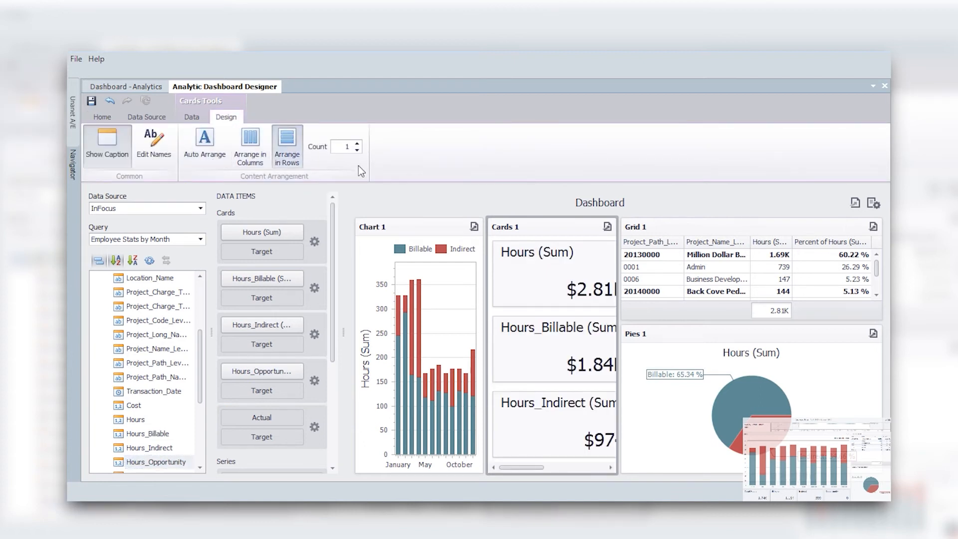
left_click_drag(506, 231, 415, 389)
left_click(502, 207)
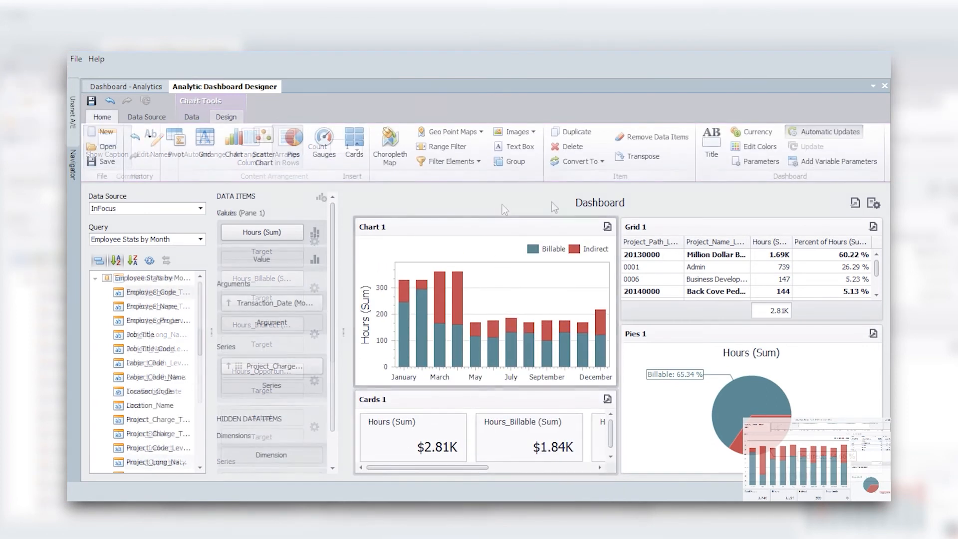
Add a text box with Employee_Name and Employee_Code as values, both summarized as Max
left_click(569, 146)
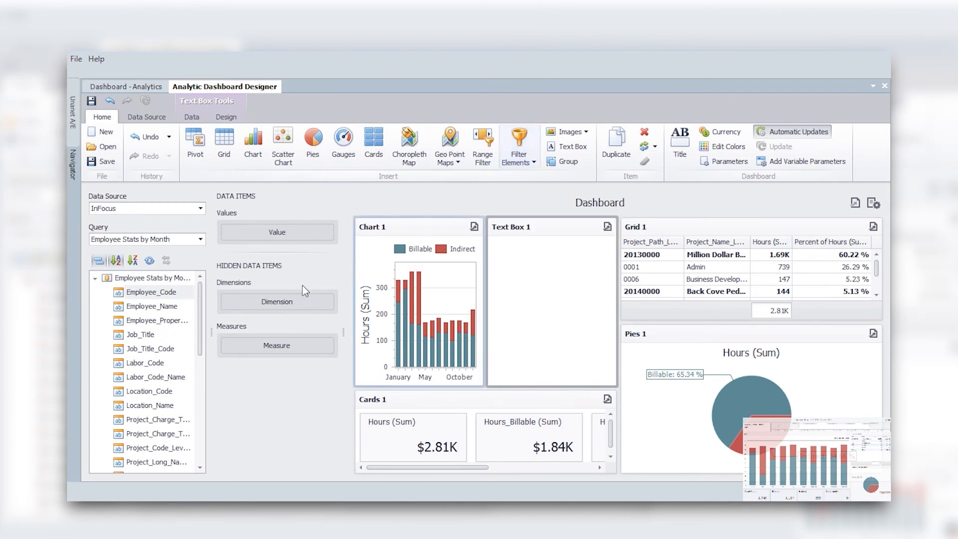
left_click_drag(149, 306, 272, 234)
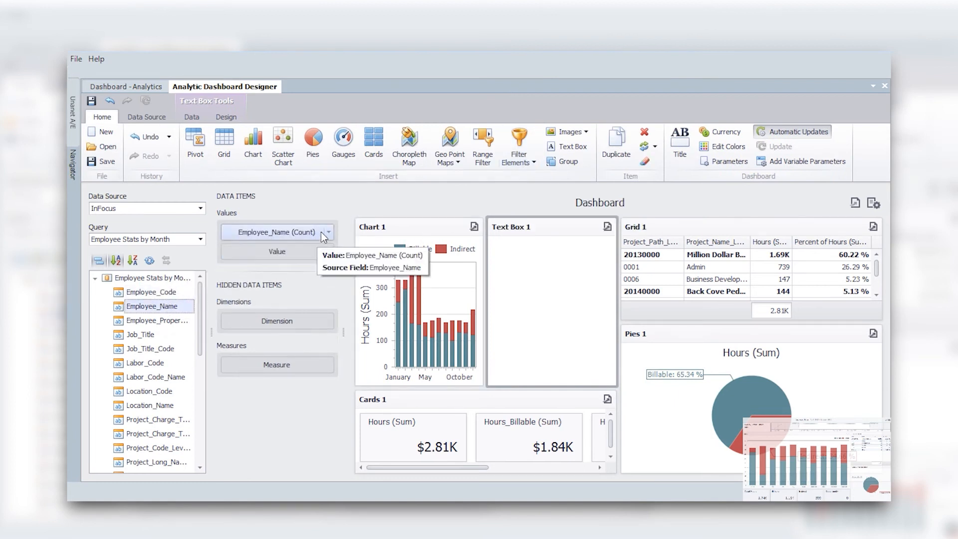
left_click(328, 233)
left_click(332, 292)
left_click_drag(149, 292, 276, 252)
left_click(328, 252)
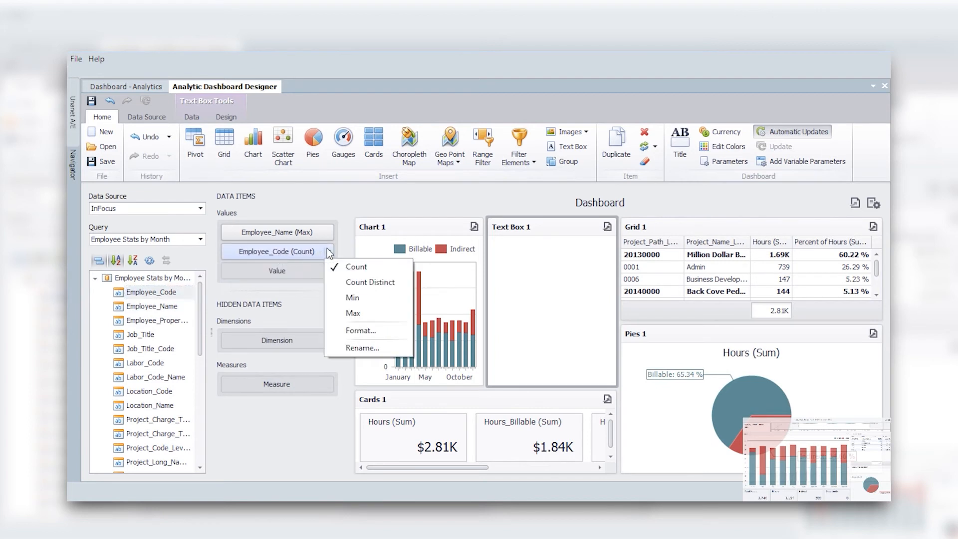
left_click(337, 310)
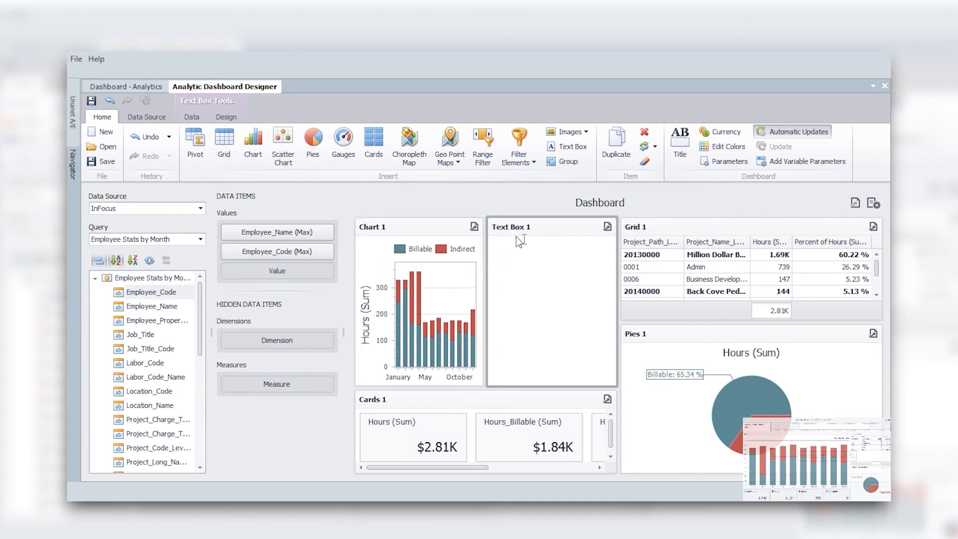
Insert the Employee_Name (Max) and Employee_Code (Max) fields on separate lines in the text box content
left_click(226, 113)
left_click(193, 147)
left_click(225, 139)
left_click(516, 245)
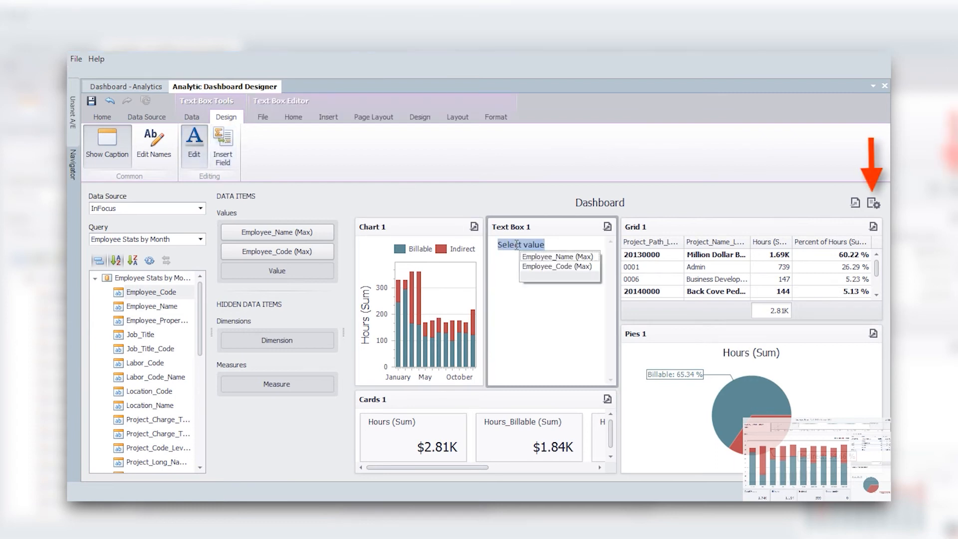
left_click(529, 255)
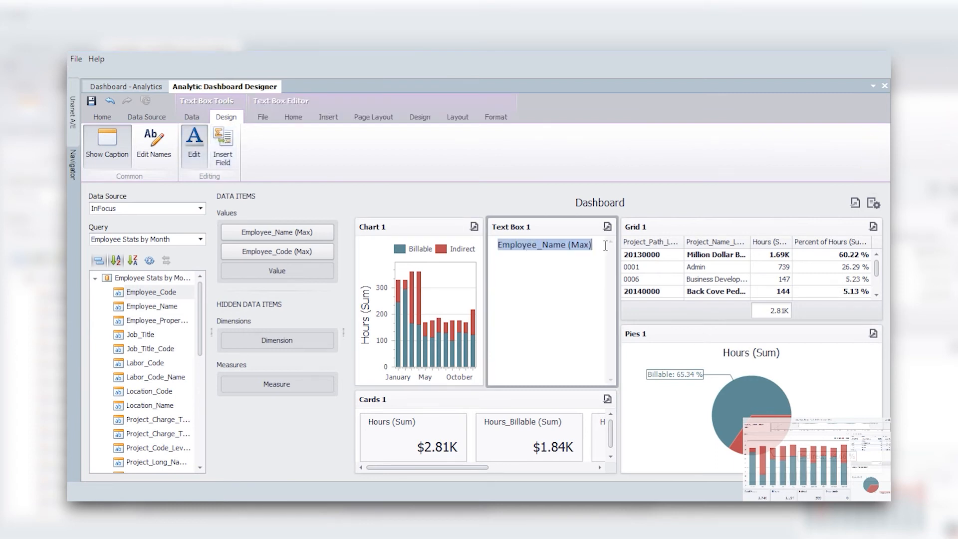
left_click(229, 150)
left_click(516, 255)
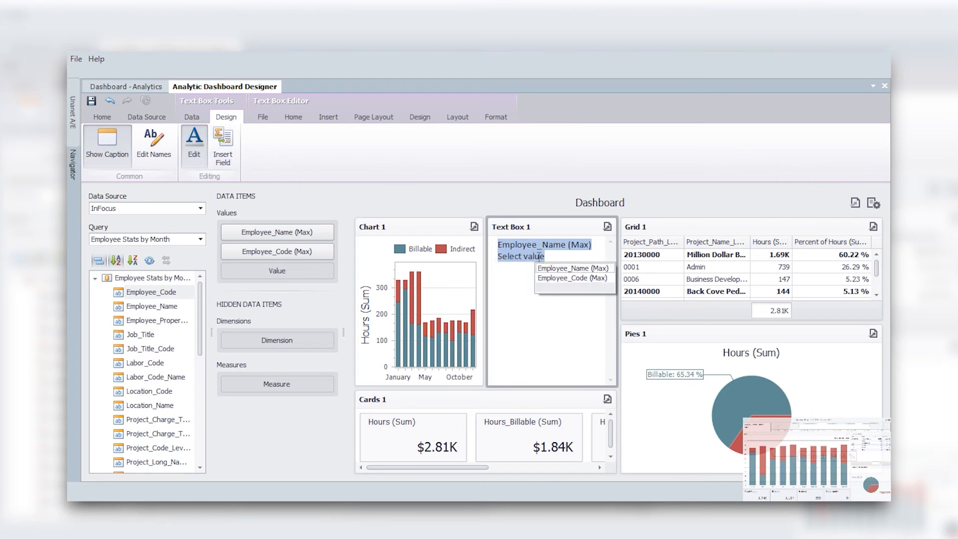
left_click(549, 283)
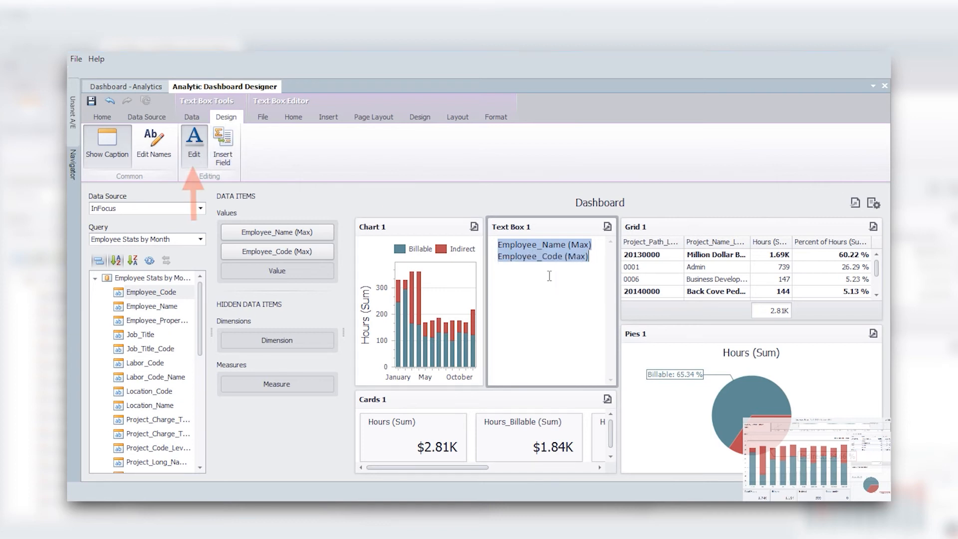
Set the employee name field in the text box to font size 14 and make the employee code field italic
left_click(297, 121)
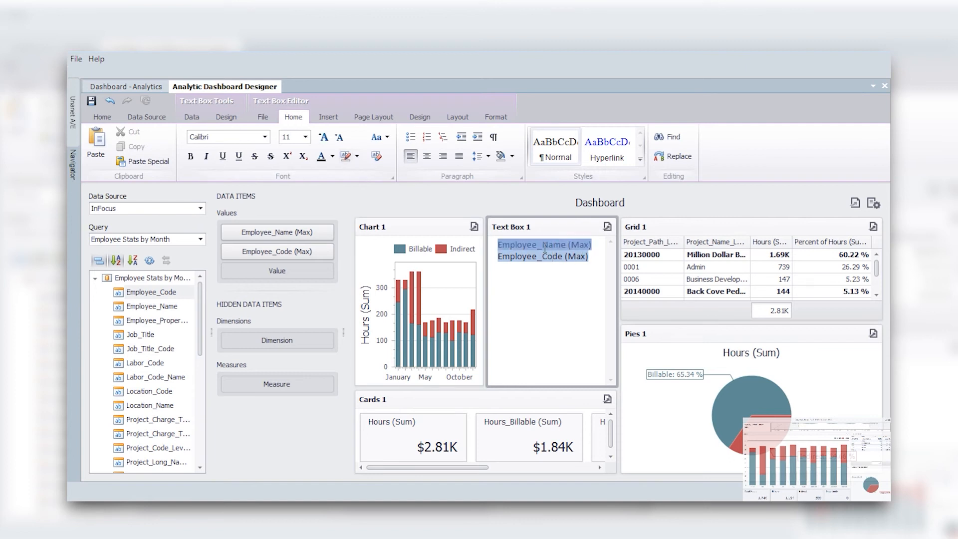
left_click(305, 137)
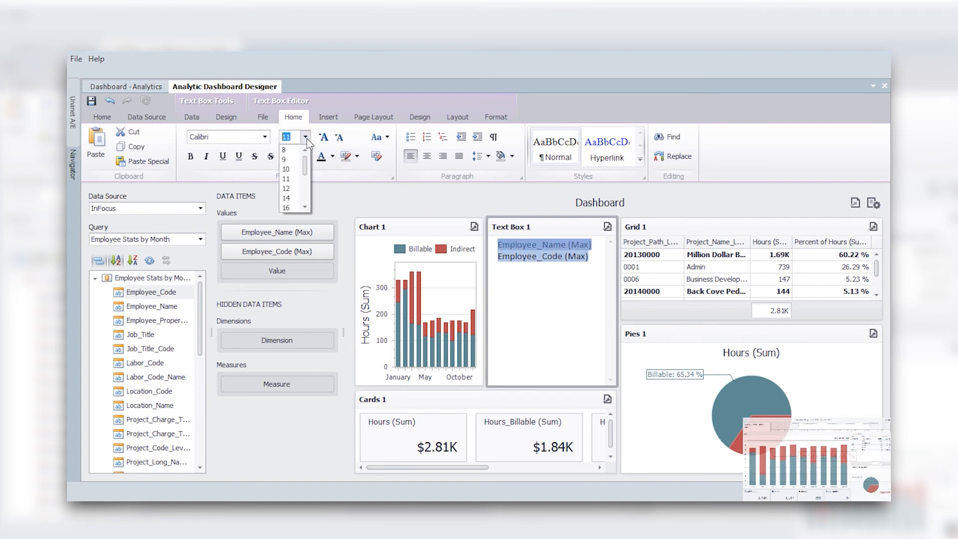
left_click(288, 198)
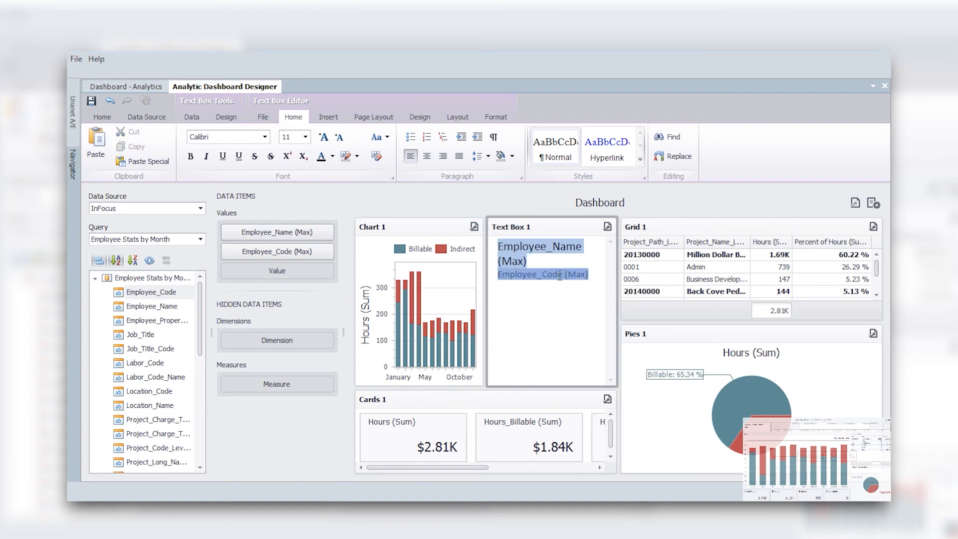
left_click(206, 156)
Finish editing the text box content and move the text box above Chart 1
left_click(231, 120)
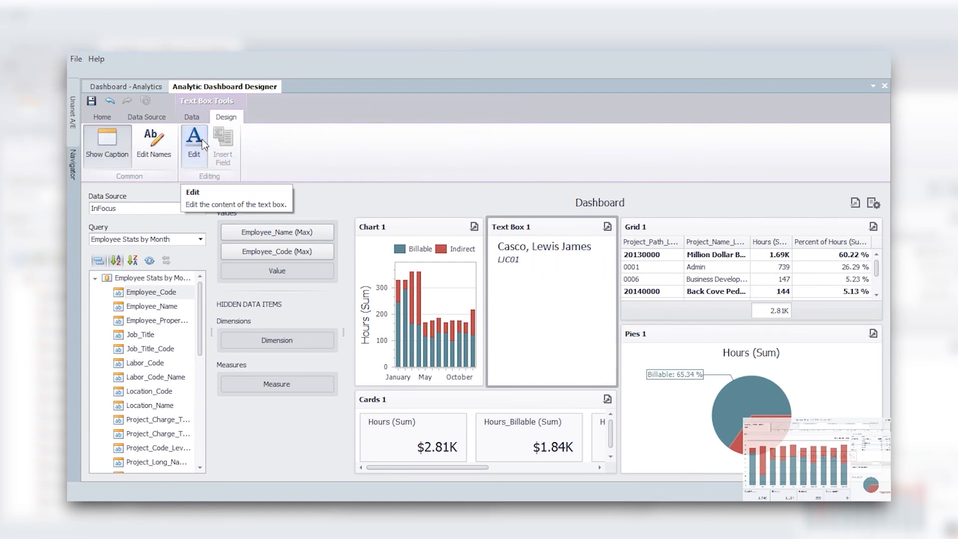
left_click_drag(518, 228, 439, 218)
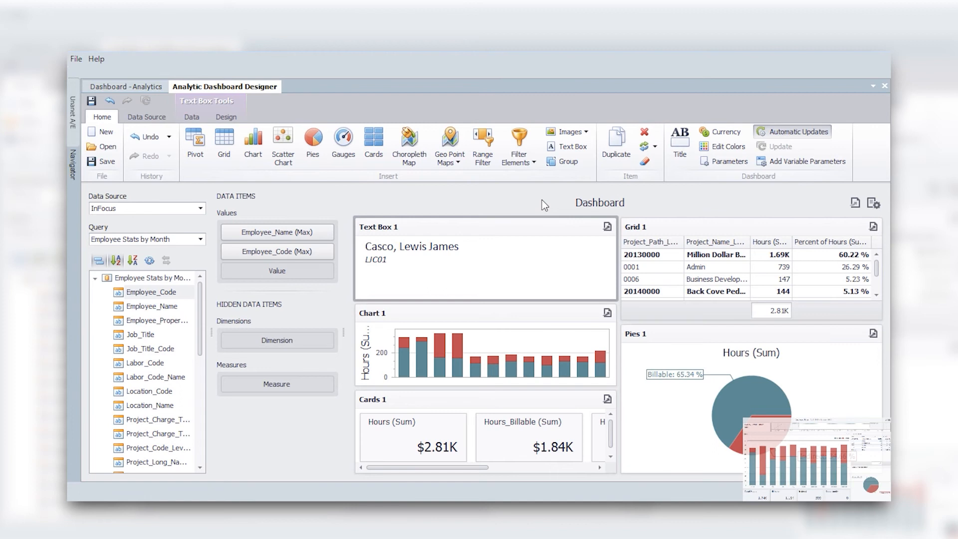
Add a range filter with Hours (Sum) as value and Transaction_Date grouped by Month-Year as argument
left_click(487, 158)
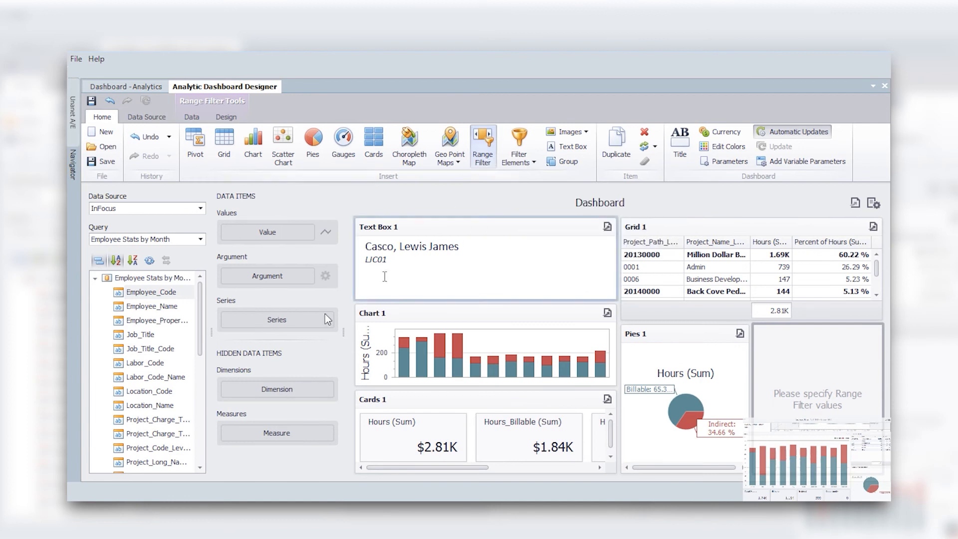
left_click_drag(200, 339, 205, 384)
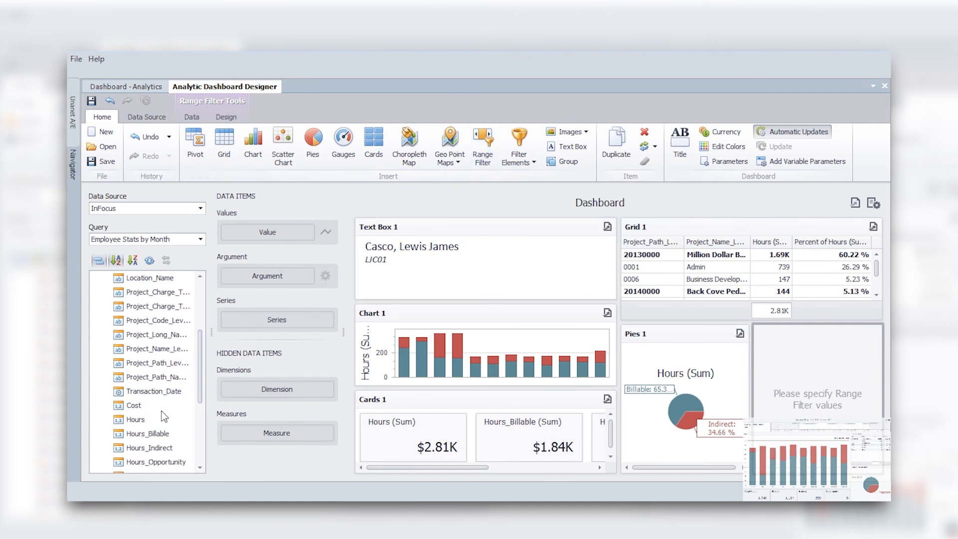
left_click_drag(139, 423, 258, 232)
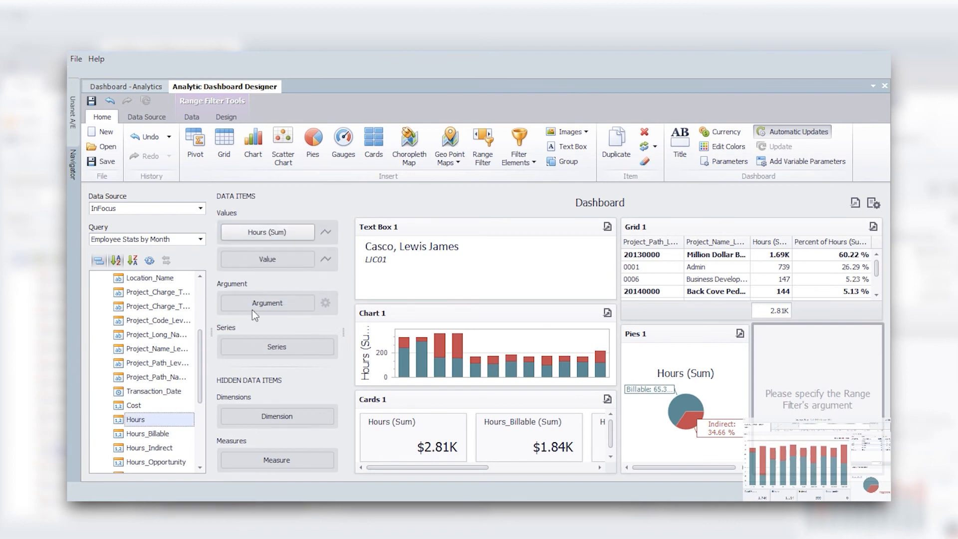
left_click_drag(159, 395, 262, 301)
left_click(310, 302)
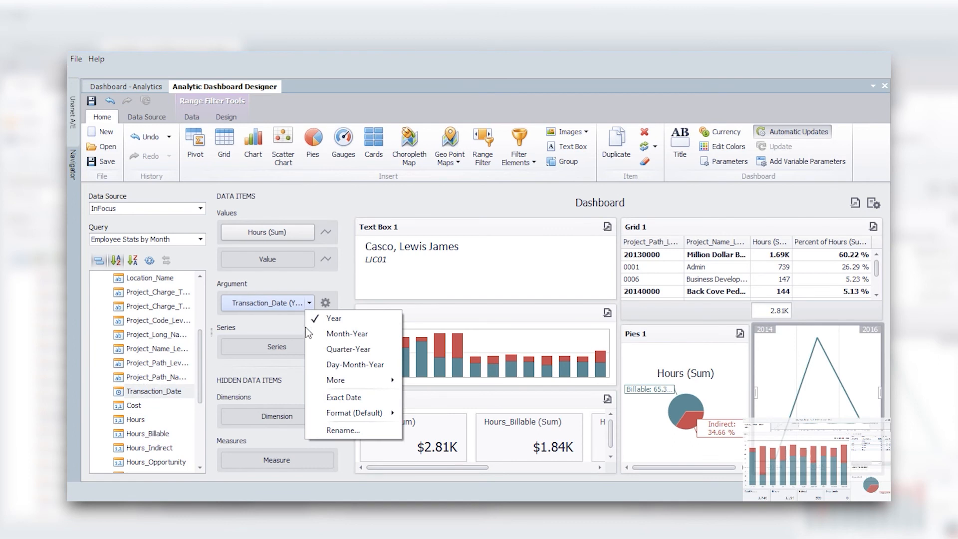
left_click(330, 333)
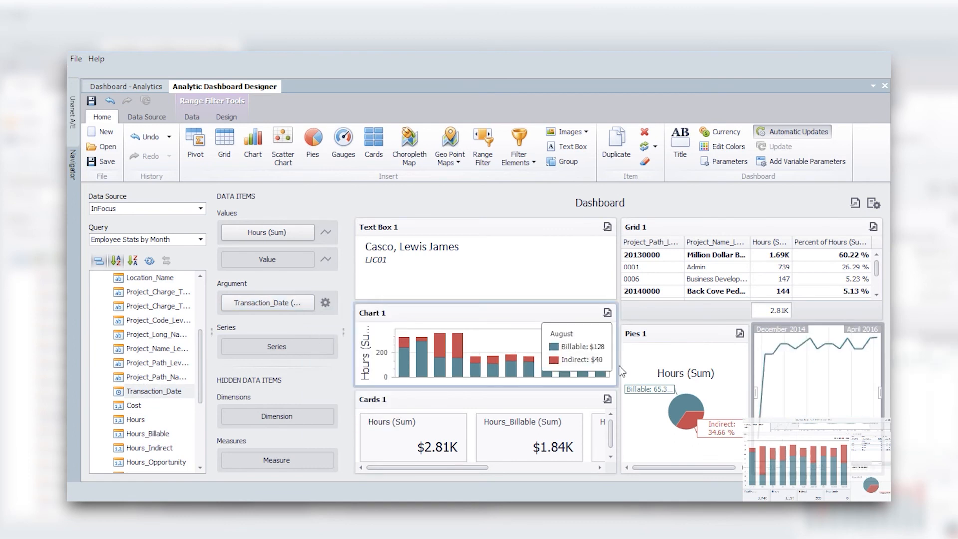
Move the range filter above Grid 1 and restrict its range to March 2015 through December 2015
left_click_drag(762, 331, 677, 220)
left_click_drag(623, 238, 675, 238)
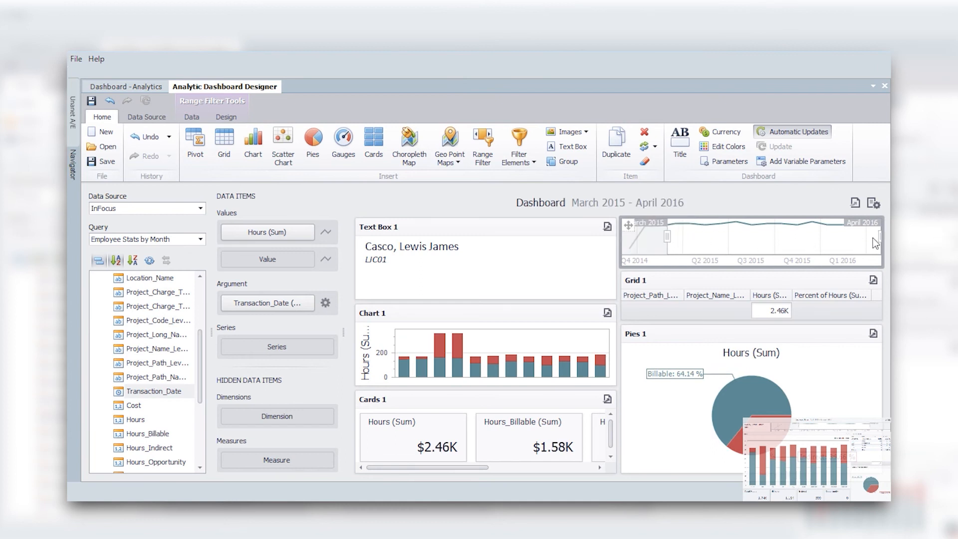
left_click_drag(877, 236, 819, 236)
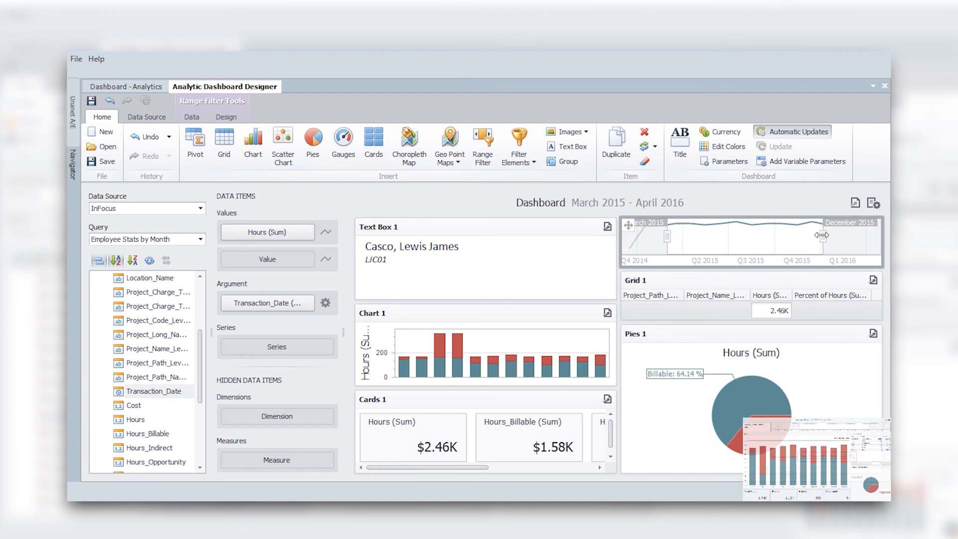
Enable the Multiple Master Filter interactivity for Chart 1
left_click(479, 317)
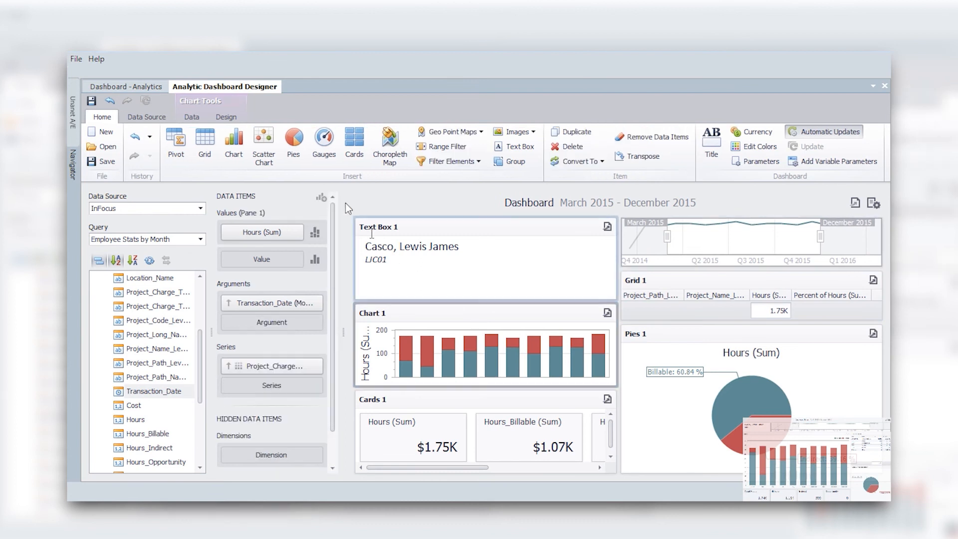
left_click(192, 117)
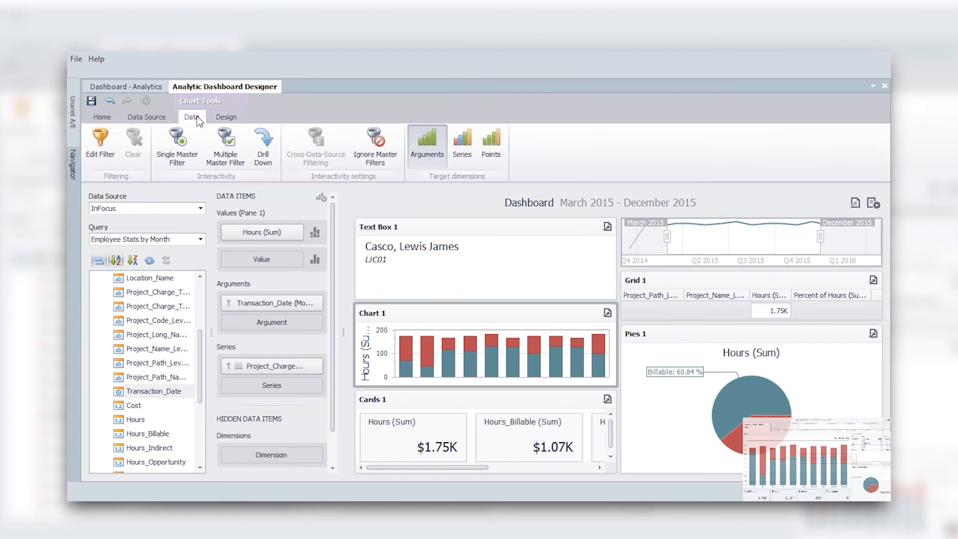
left_click(224, 135)
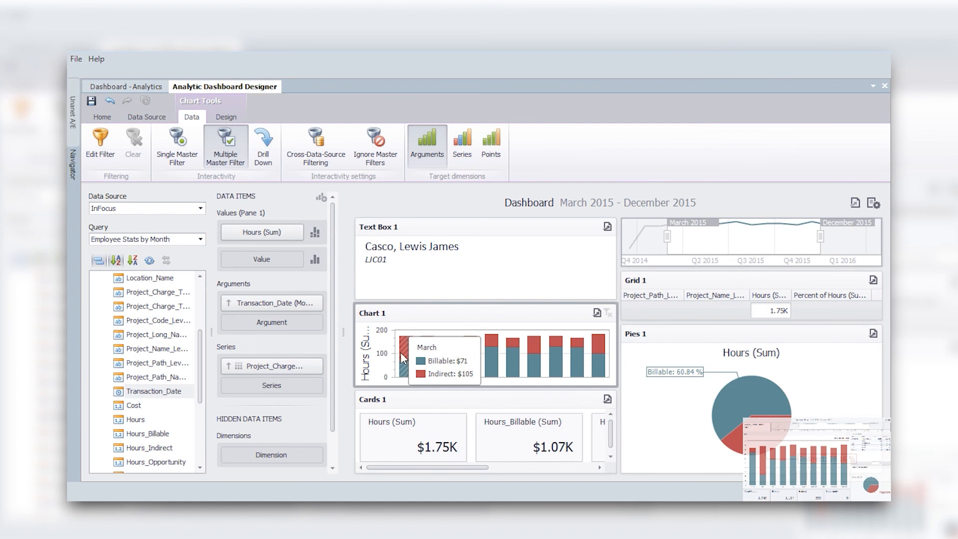
Test Chart 1's master filter by selecting the April and May bars, and clear the filter
left_click(428, 358)
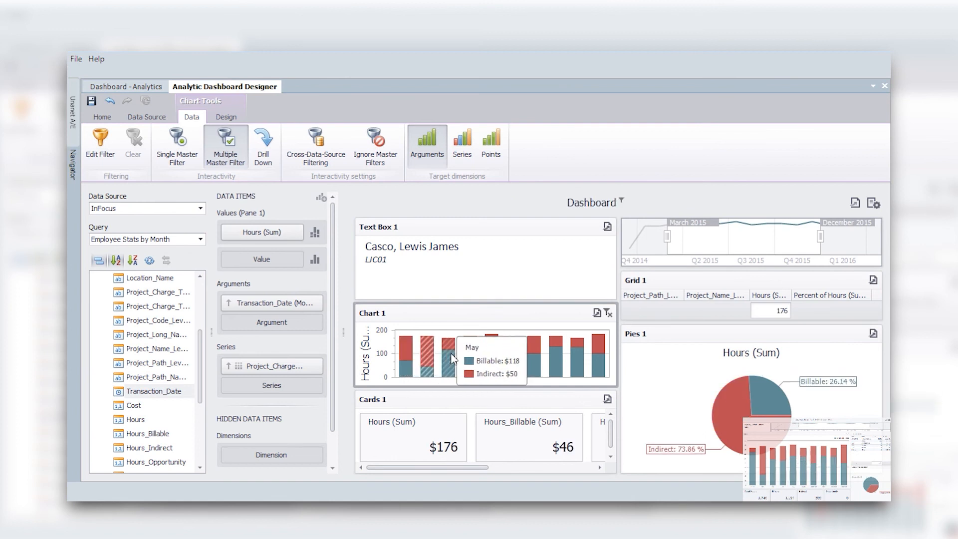
left_click(469, 351)
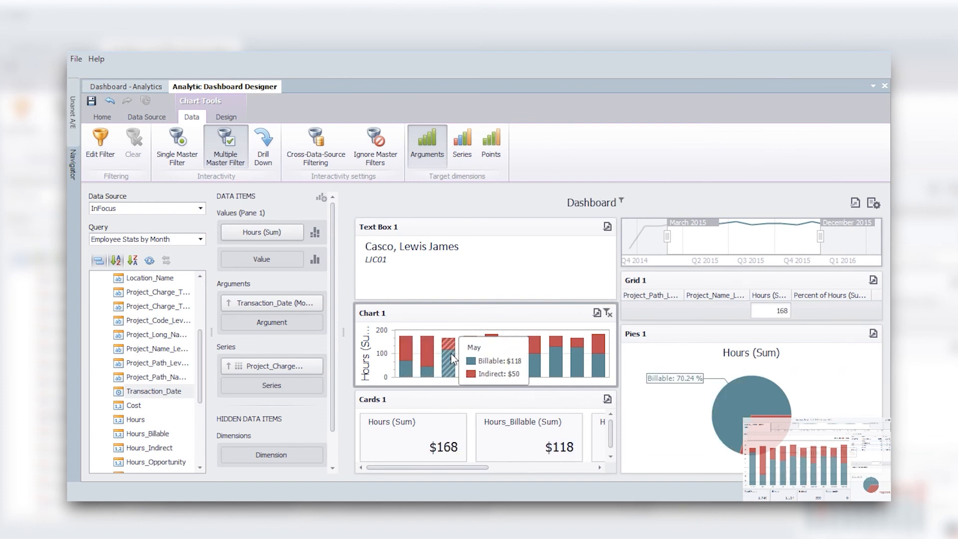
left_click(607, 312)
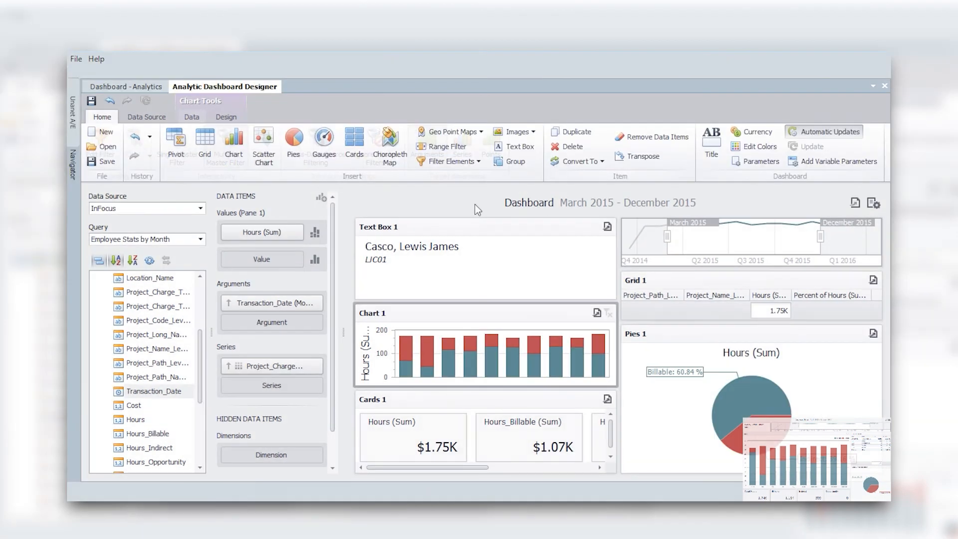
Set the dashboard title text to Employee Hours
left_click(699, 154)
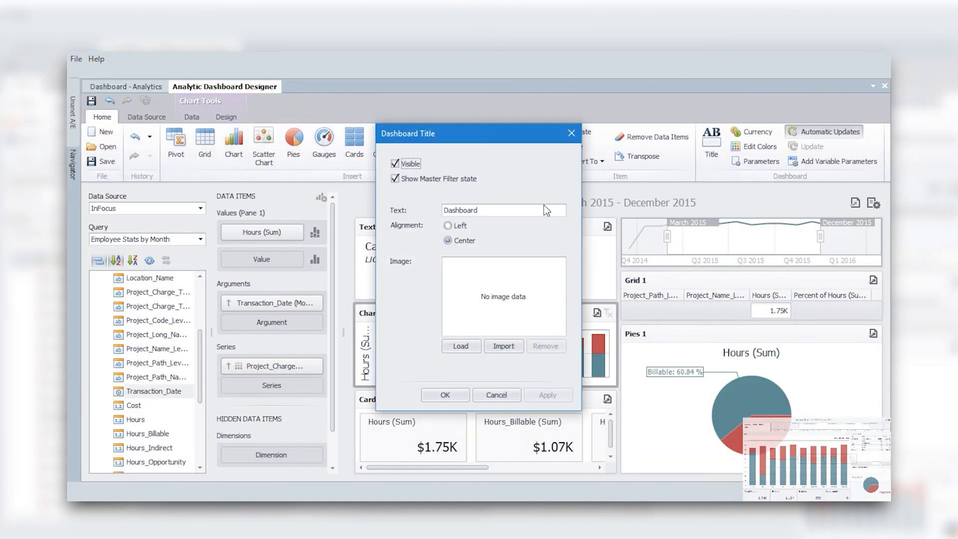
double_click(473, 209)
type("Employee Hours")
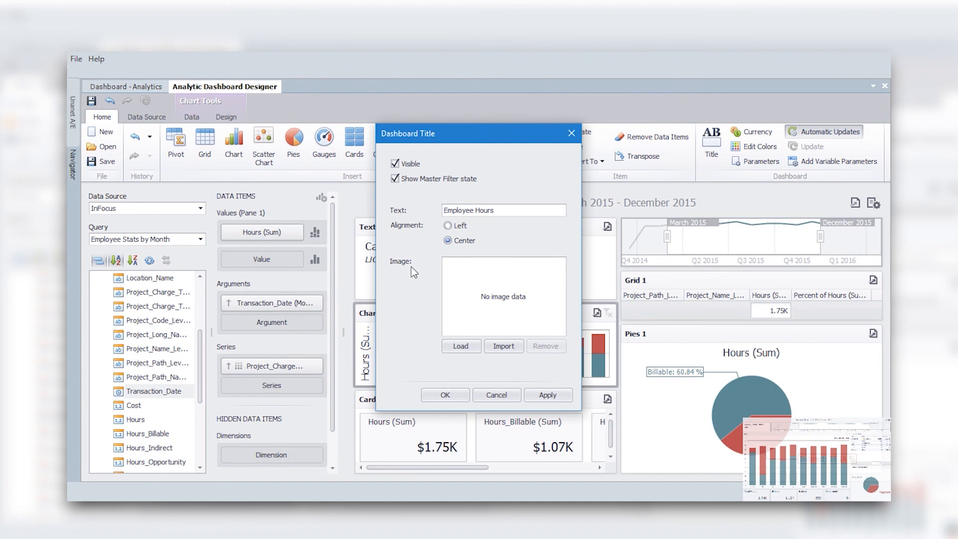
left_click(443, 395)
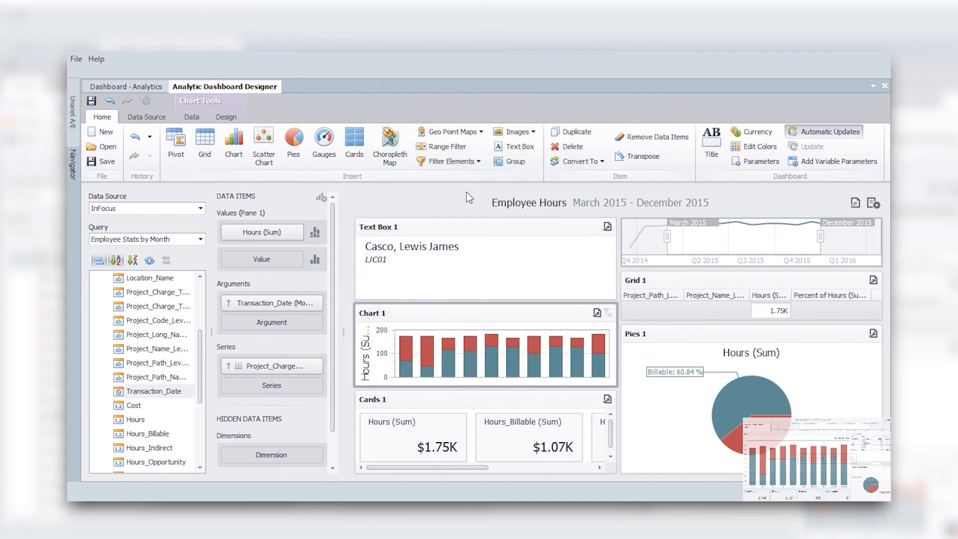
Hide the caption of Text Box 1
left_click(434, 223)
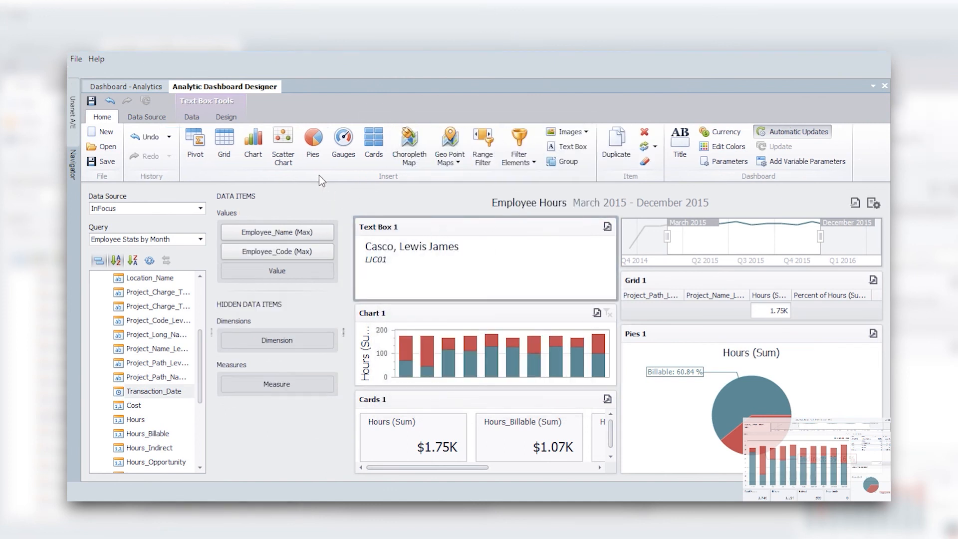
left_click(225, 116)
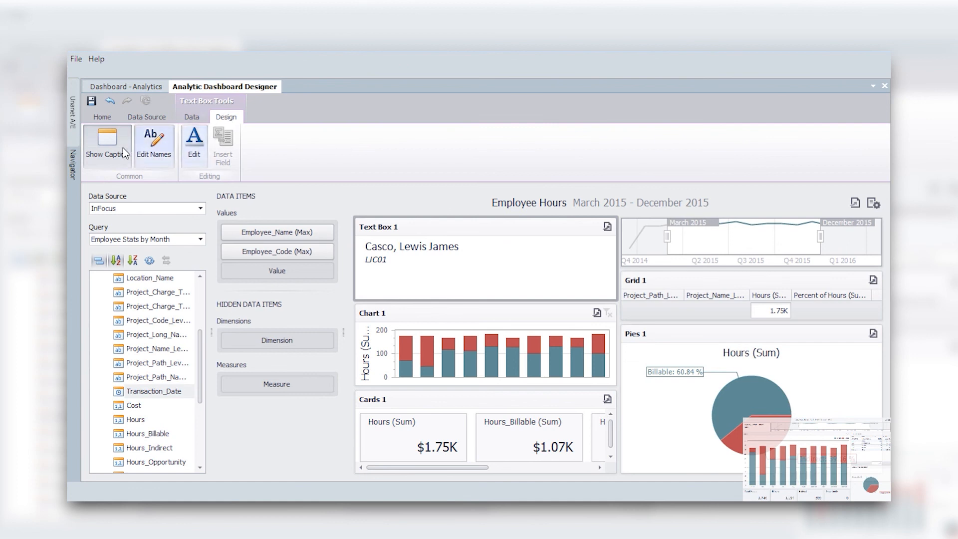
left_click(109, 149)
Rename Chart 1 as Hours and turn off its Y-axis title
left_click(378, 319)
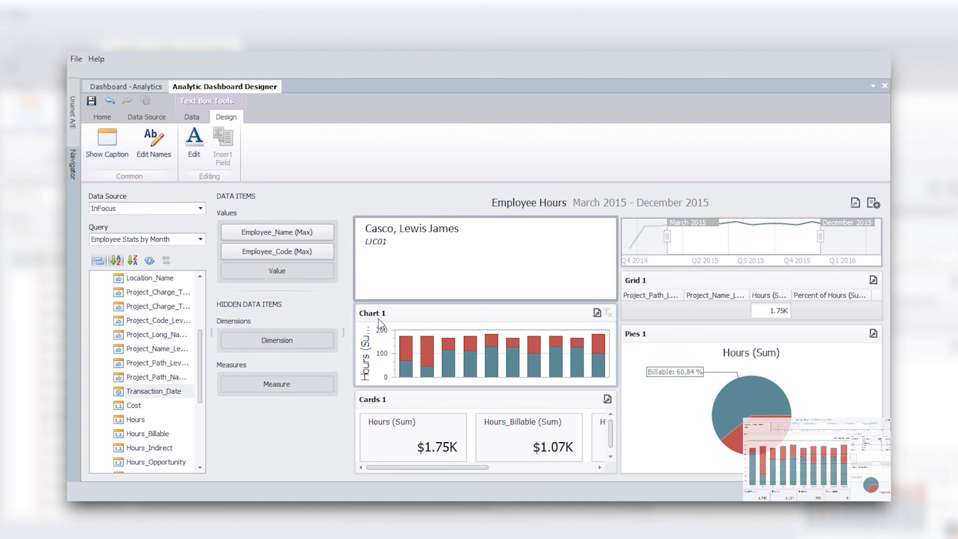
left_click(226, 117)
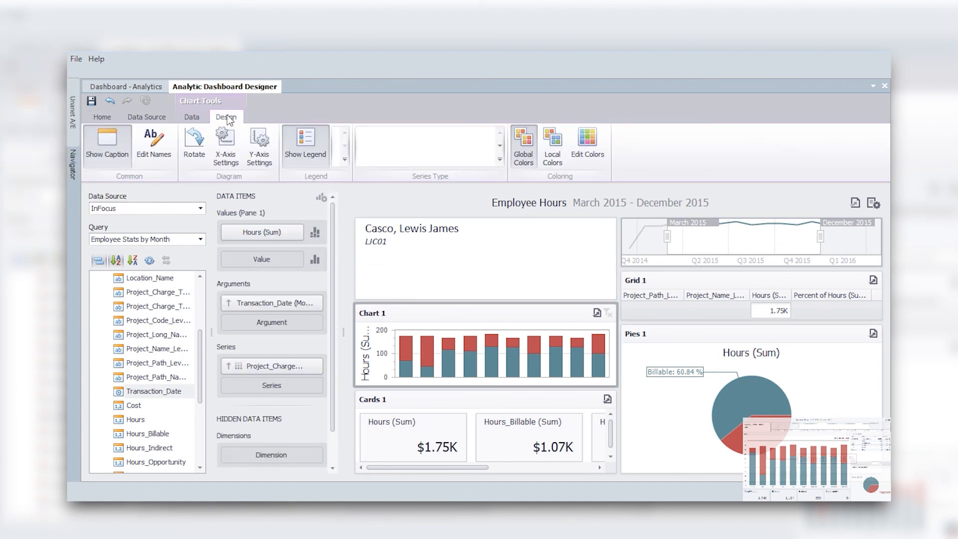
left_click(154, 142)
type("Hours")
left_click(507, 364)
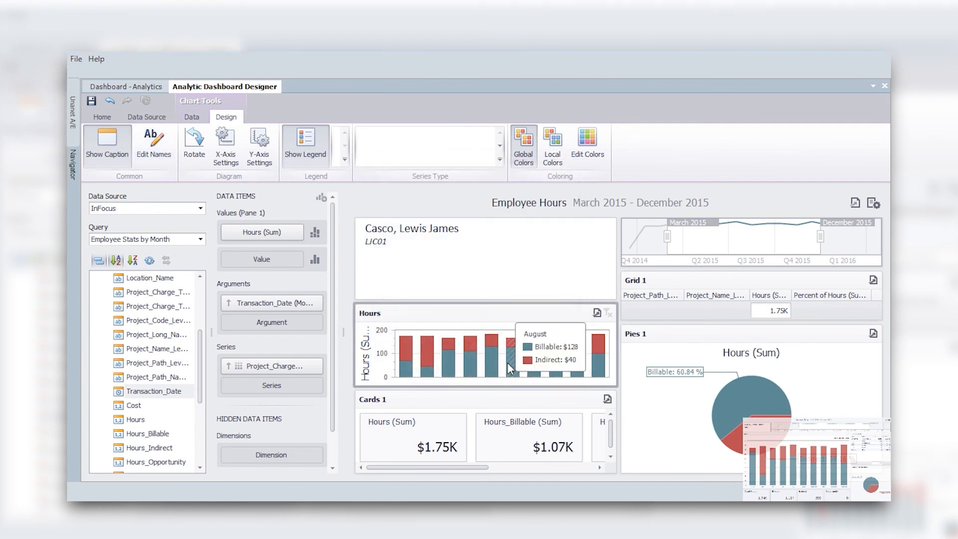
left_click(259, 145)
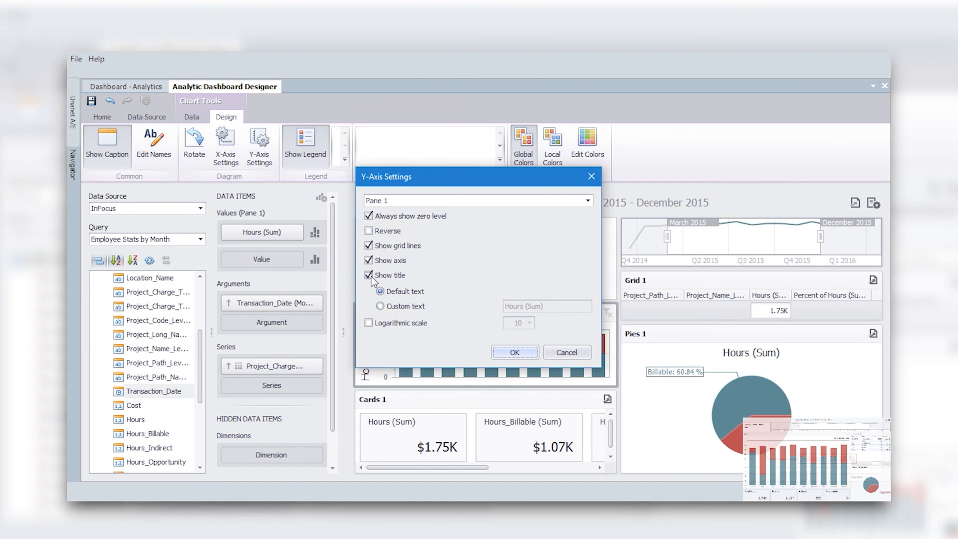
left_click(369, 276)
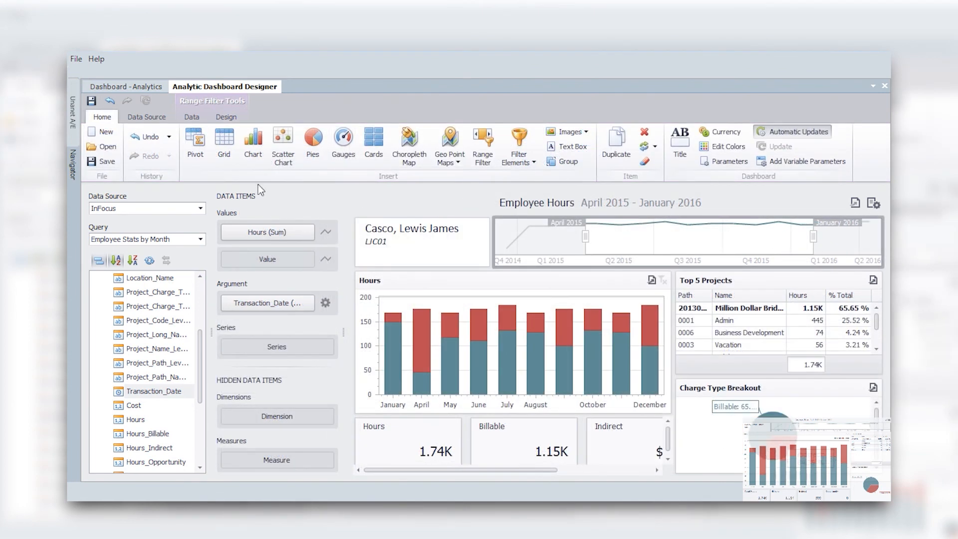
Save the dashboard under the Employees grouping with the dashboard name My Hours
left_click(116, 164)
left_click(422, 188)
left_click(410, 199)
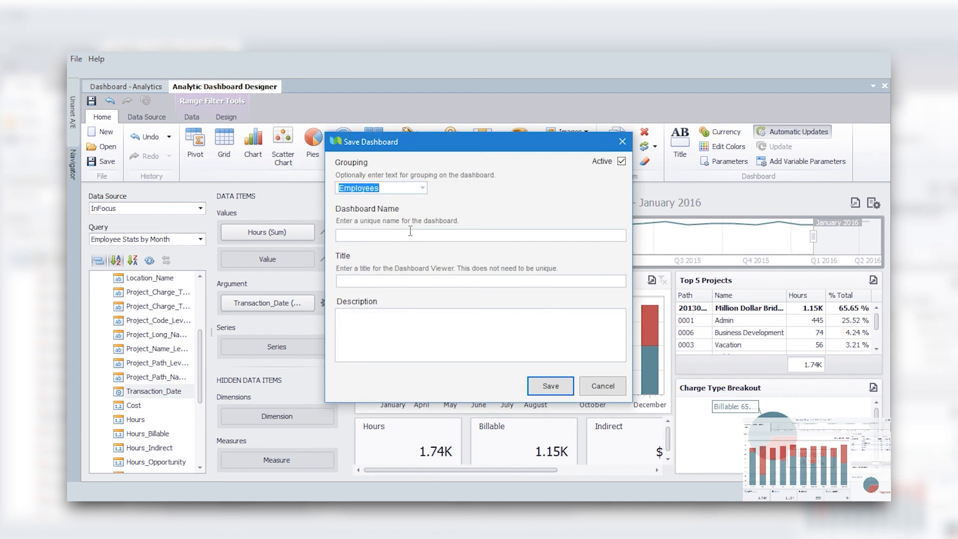
left_click(410, 231)
type("My Hours")
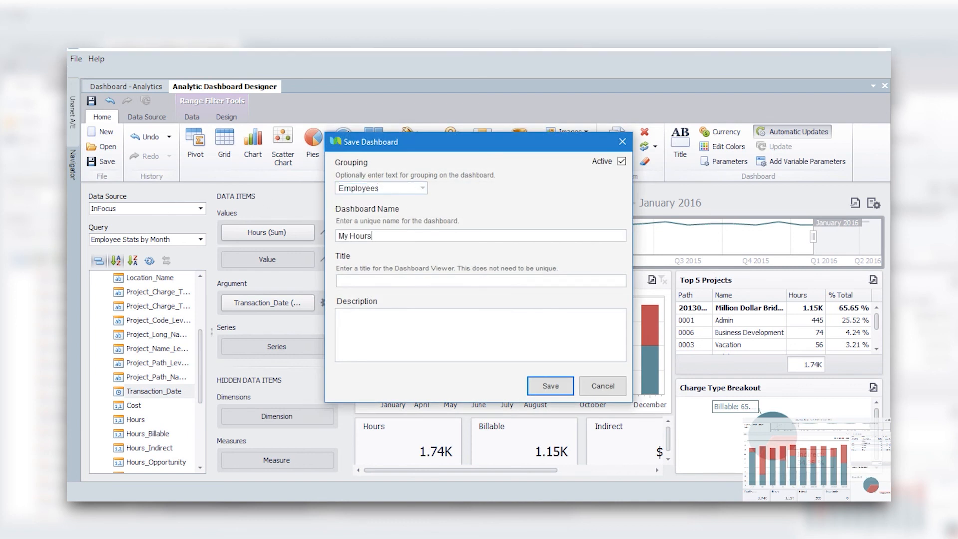
key("Tab")
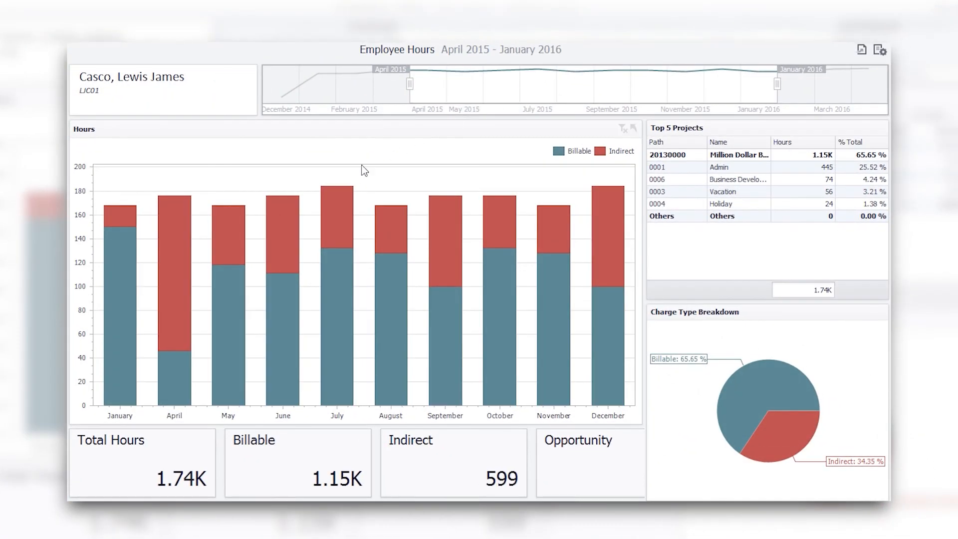
Filter the finished dashboard by the July, August, September and October bars in turn to examine each month's hours
left_click(348, 193)
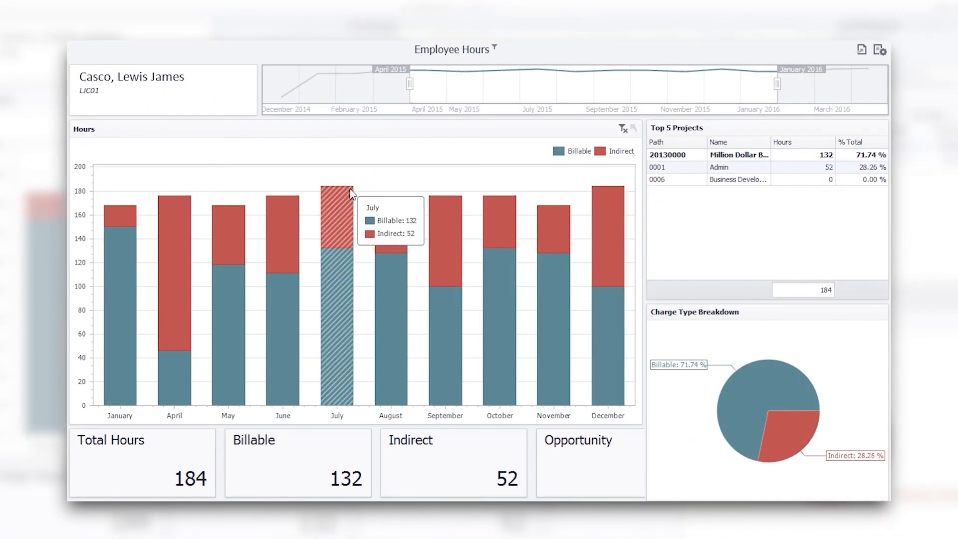
left_click(392, 225)
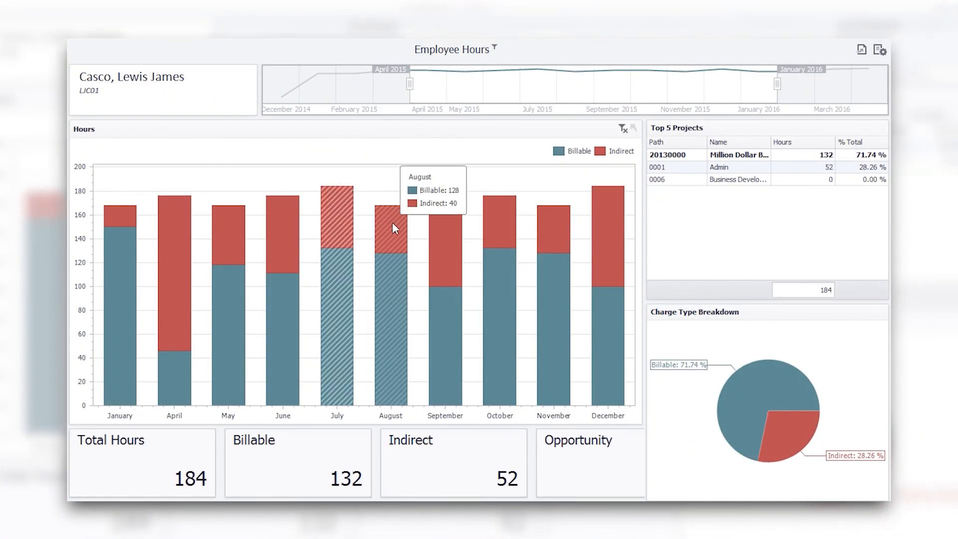
left_click(443, 235)
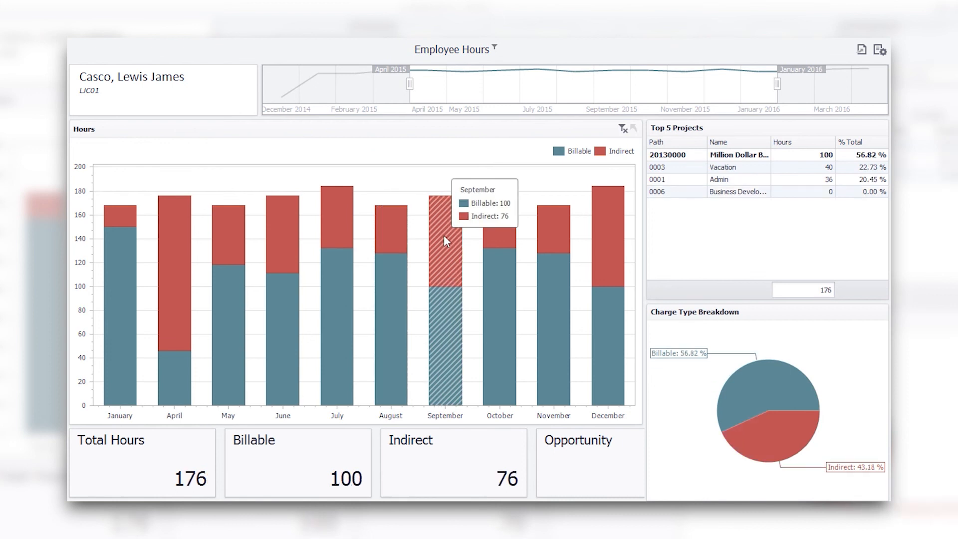
left_click(495, 234)
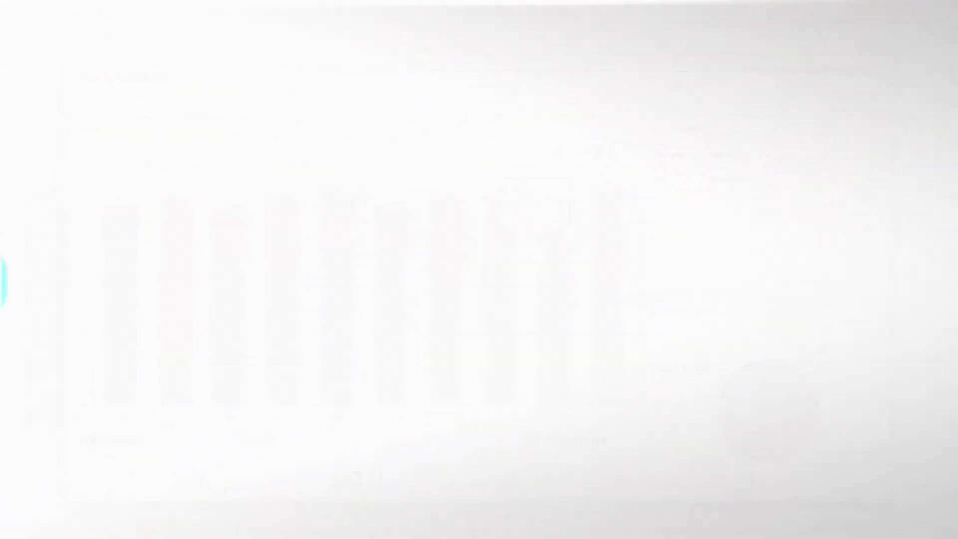